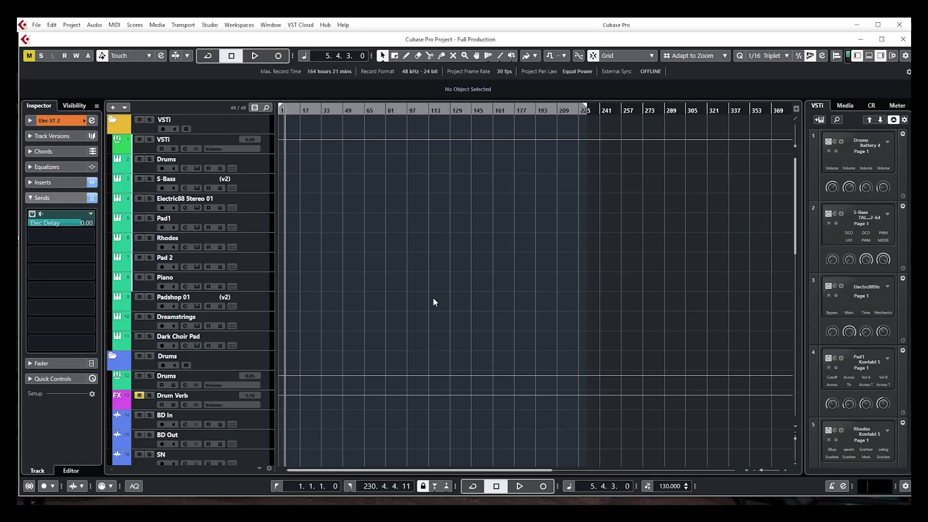
Open the File menu while the Full Production project is showing
click(37, 25)
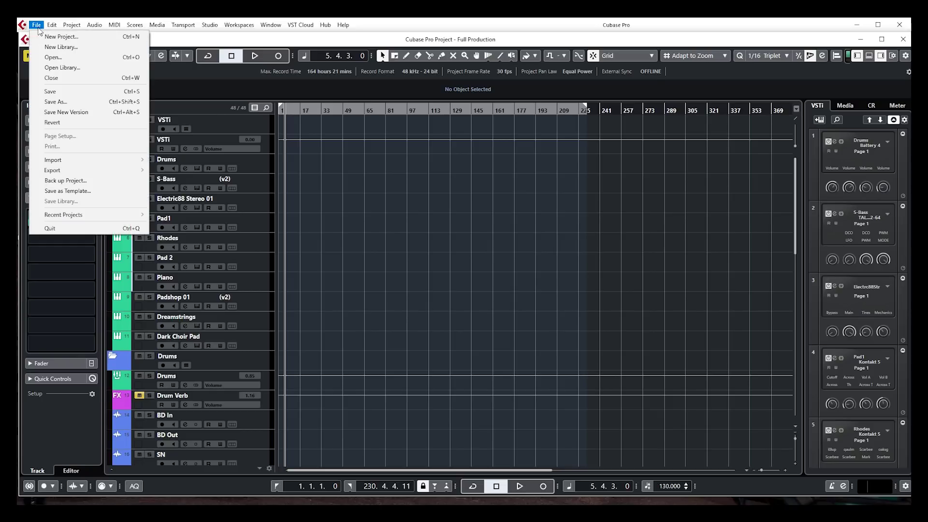
click(88, 191)
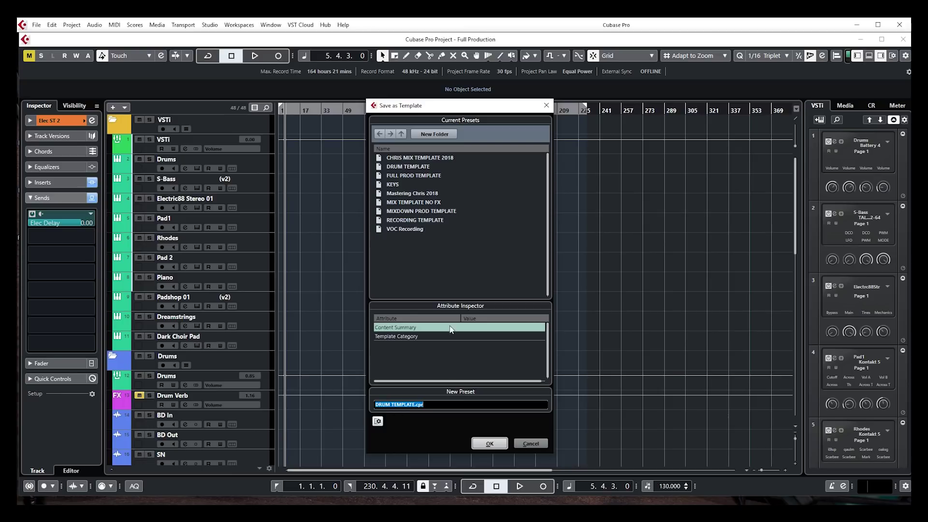
click(421, 203)
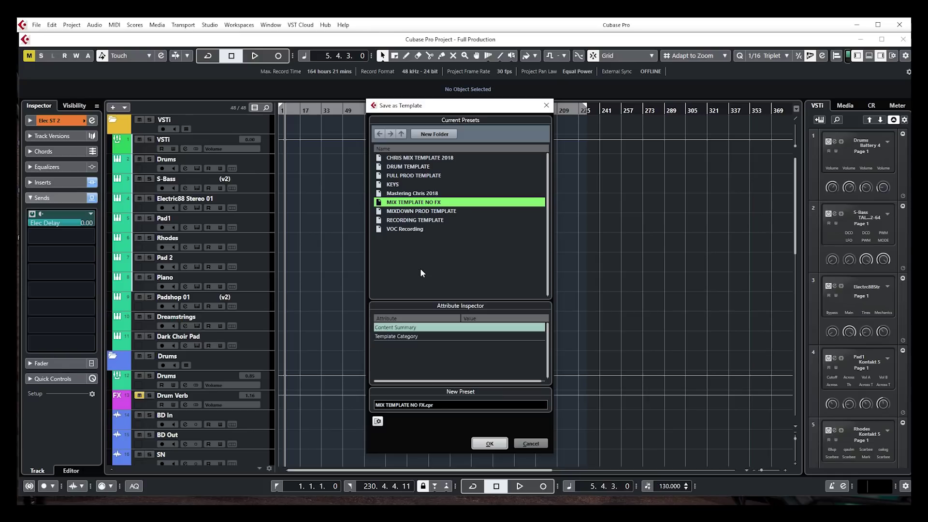
click(529, 444)
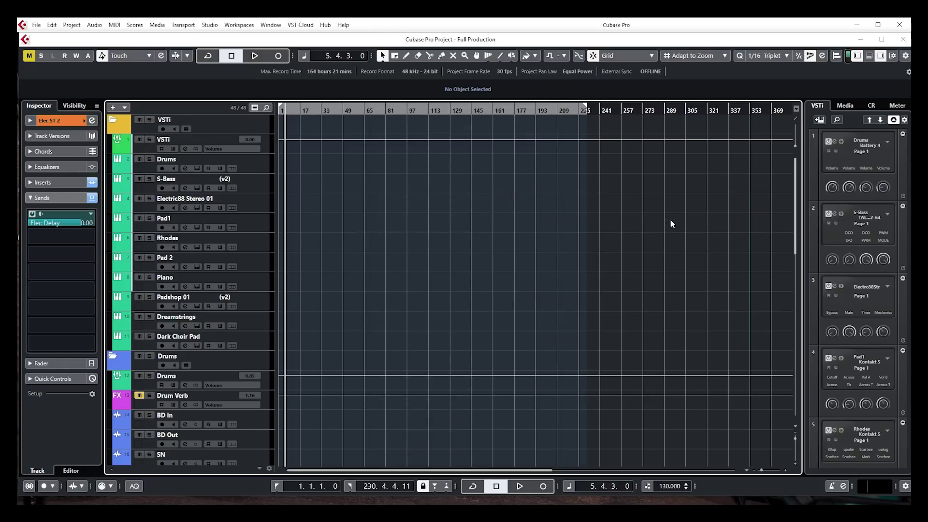
Create a new project from RECORDING TEMPLATE, listed under More in the Steinberg Hub
click(36, 24)
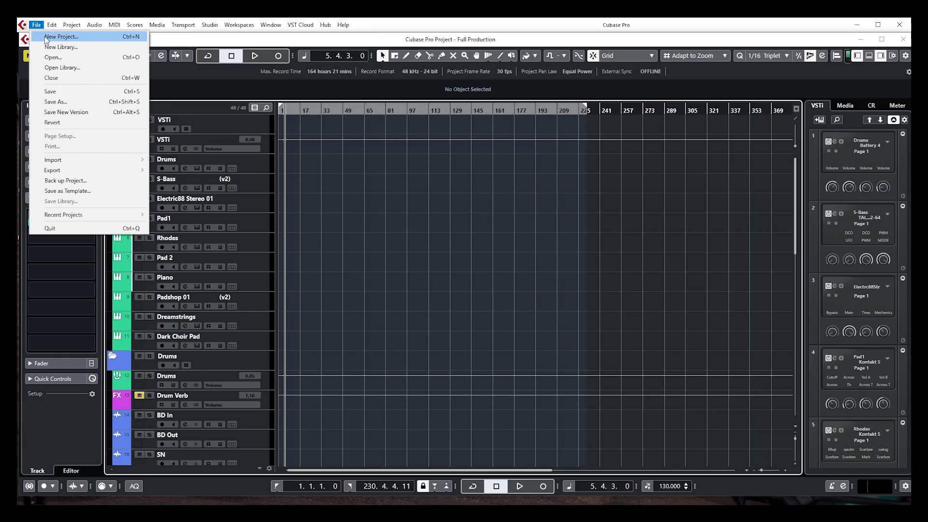
click(61, 36)
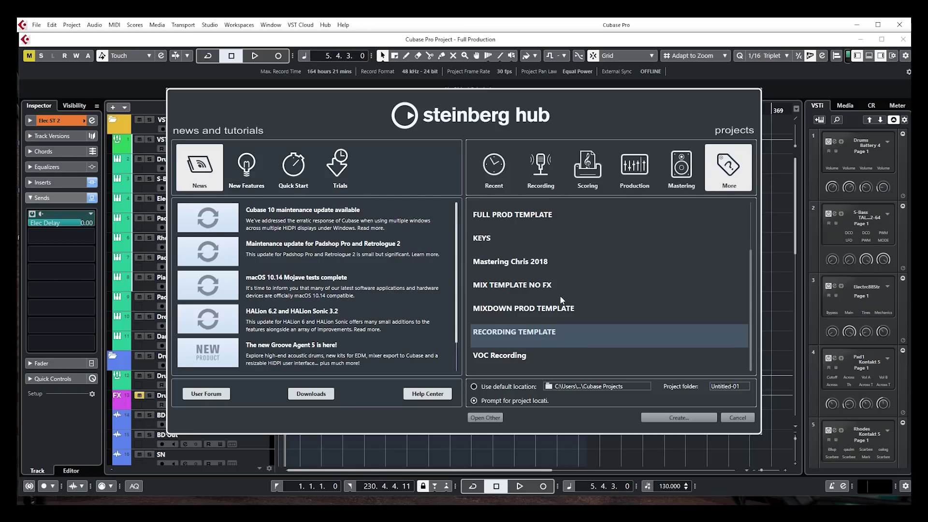
double_click(587, 331)
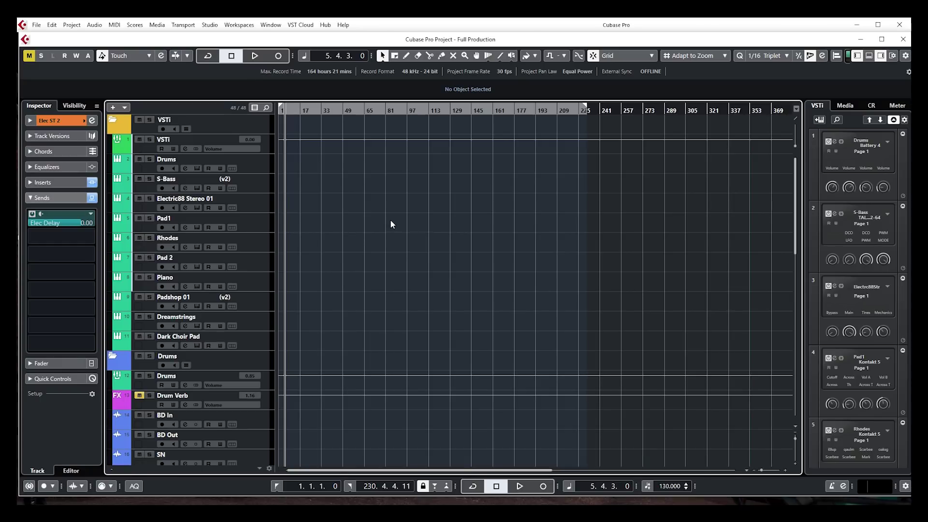
Inspect the VSTi folder, Drums, S-Bass and Electric88 Stereo 01 tracks, showing Electric88's inserts
scroll(418, 225, down, 10)
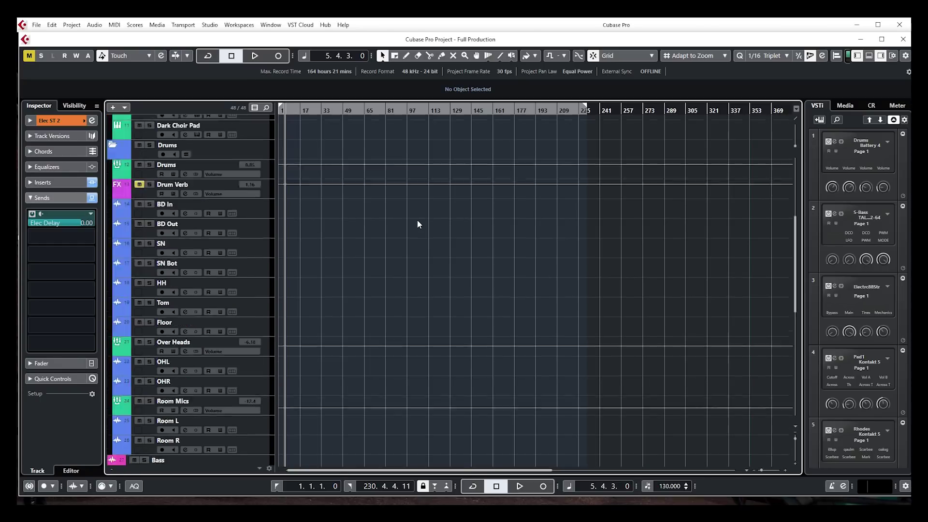
scroll(418, 224, up, 10)
click(221, 122)
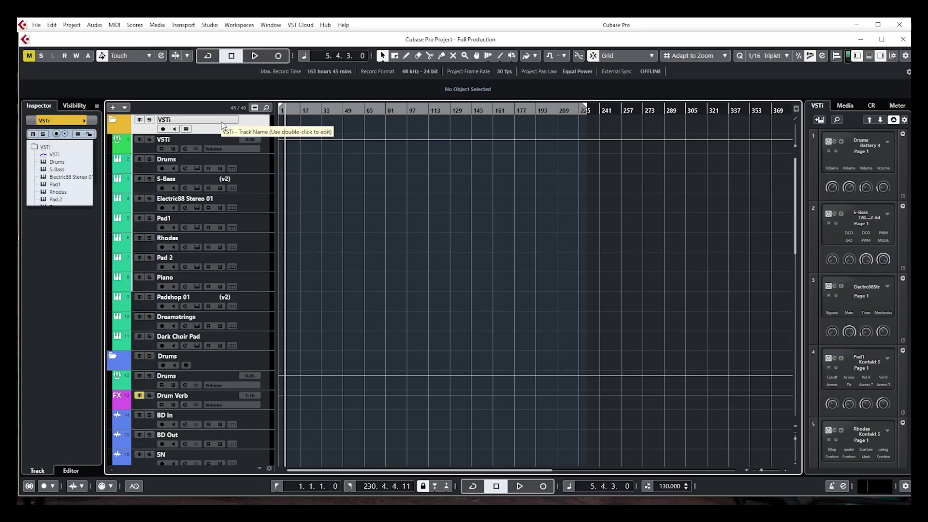
click(261, 170)
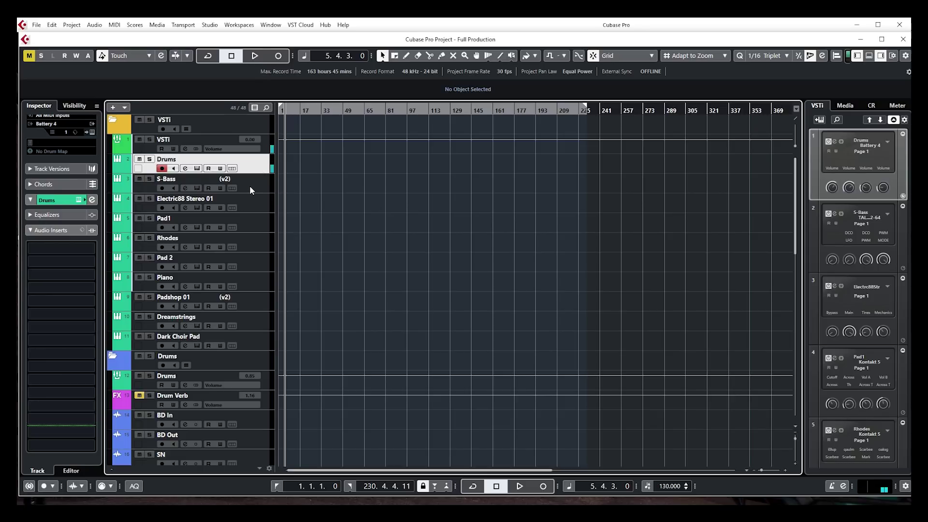
click(251, 189)
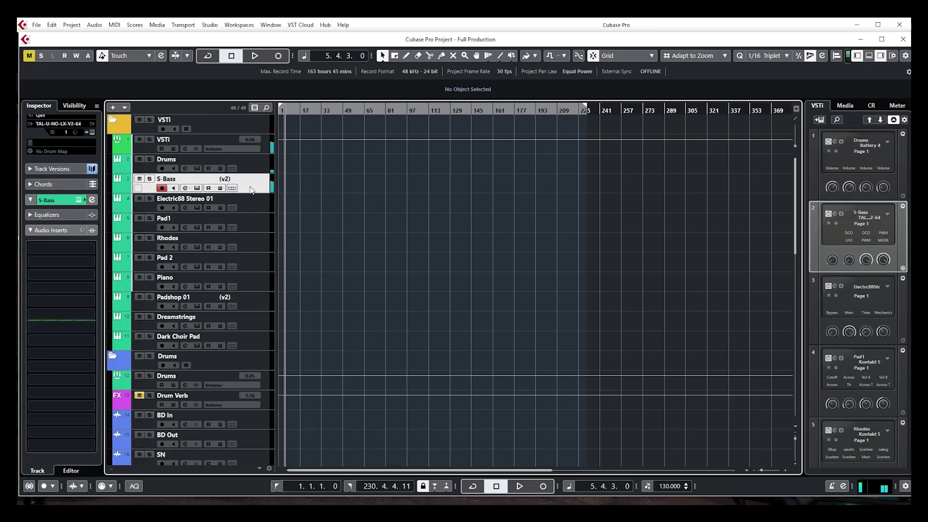
click(263, 208)
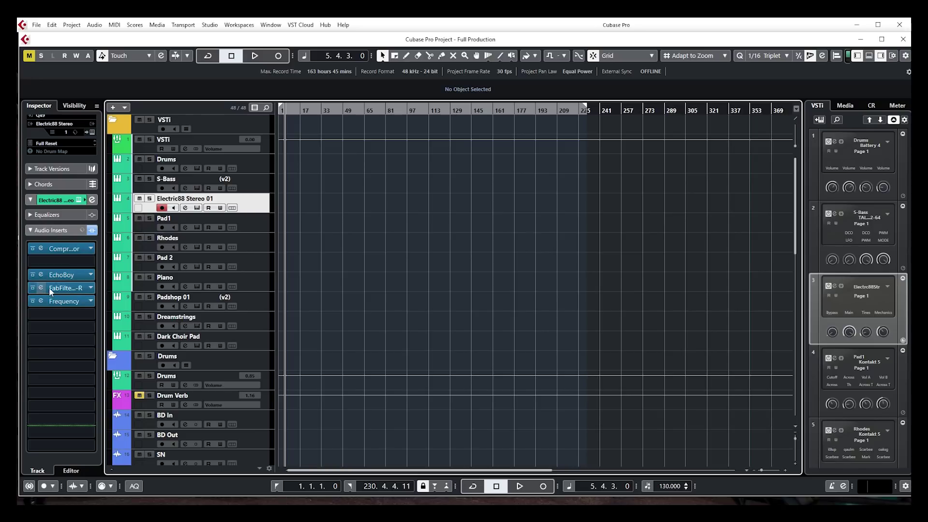
Check the EchoBoy delay settings, then inspect the Rhodes track and the Piano track's inserts
click(41, 274)
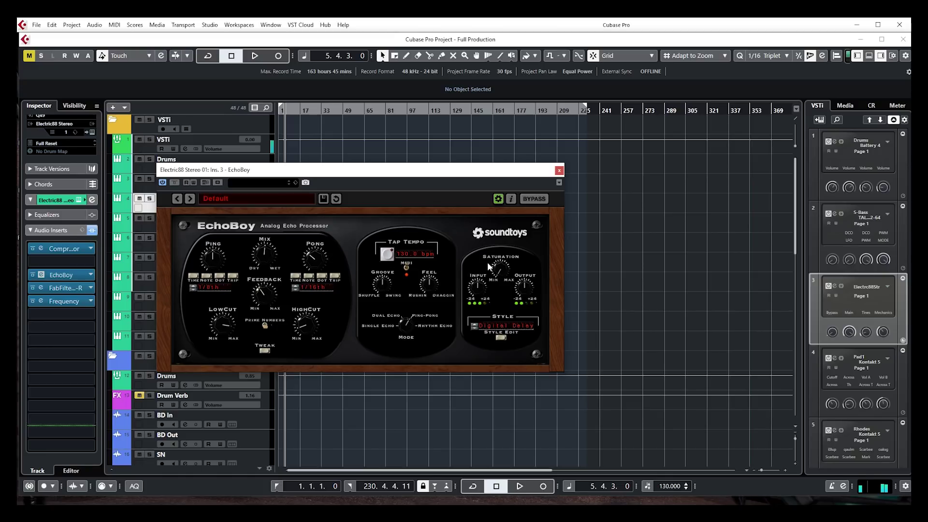
click(559, 170)
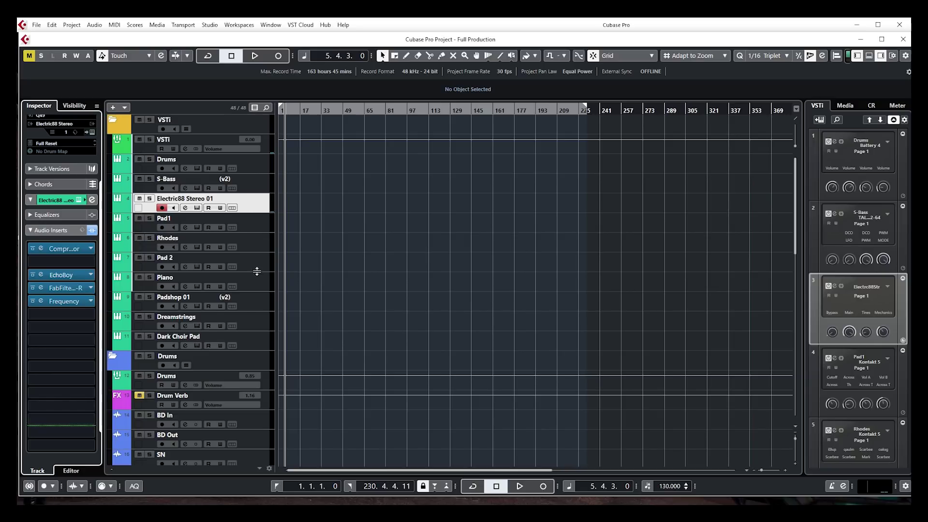
click(259, 236)
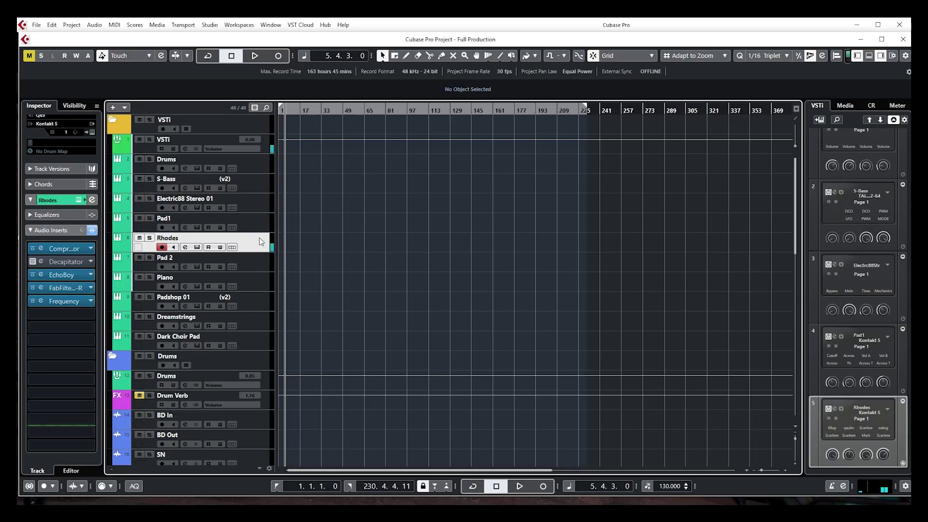
click(262, 286)
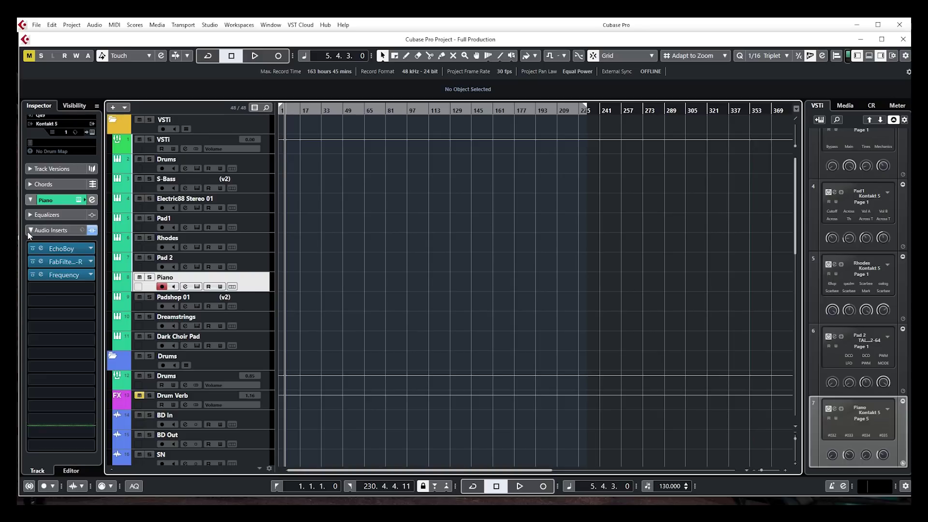
Step through the Pad 2, Padshop 01, Dreamstrings and Dark Choir Pad tracks
click(258, 267)
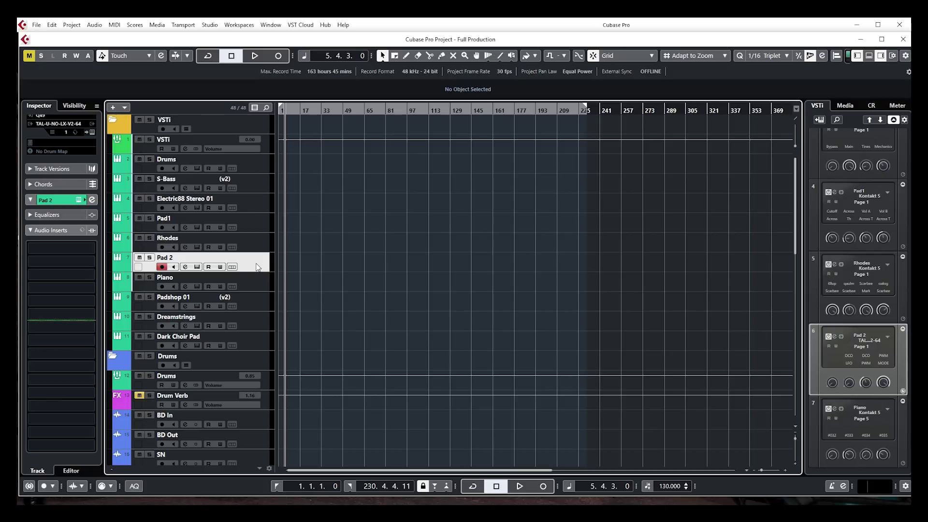
click(250, 296)
click(253, 320)
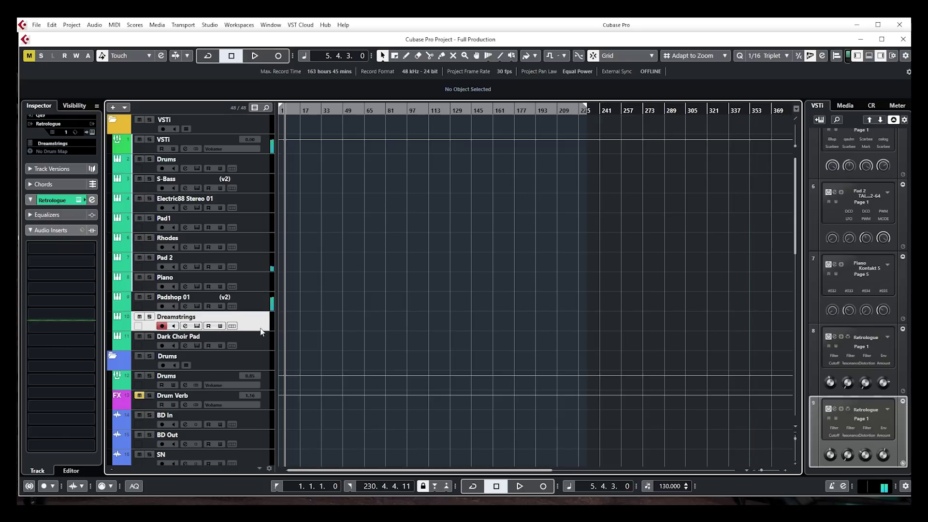
click(257, 339)
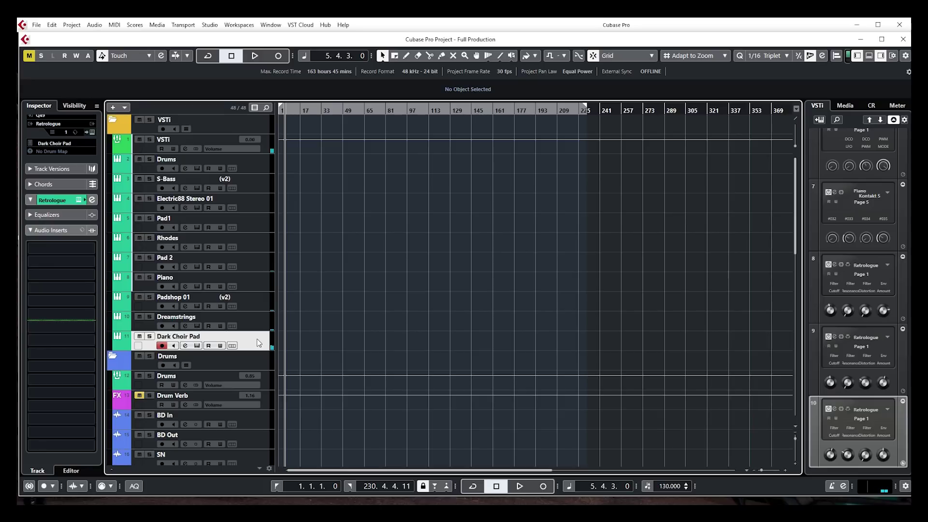
Inspect the BD In audio track's sends
scroll(354, 330, down, 6)
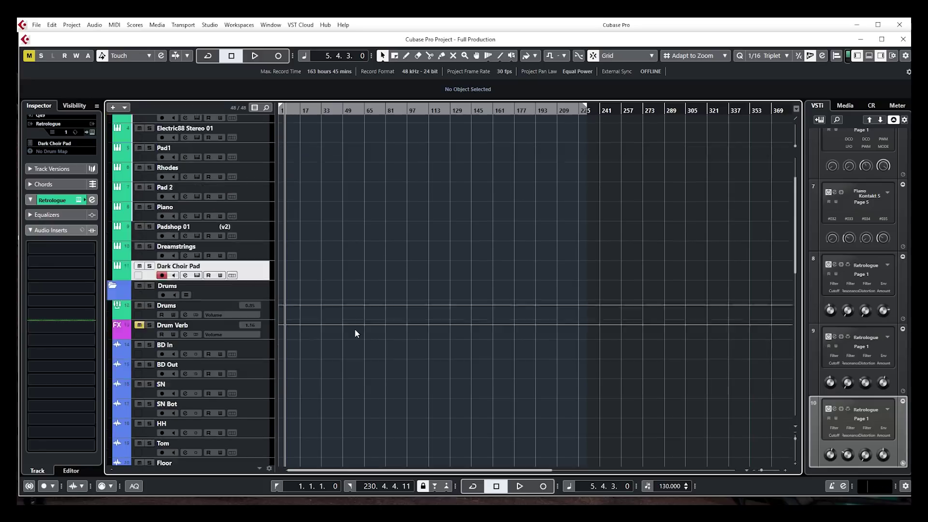
click(248, 213)
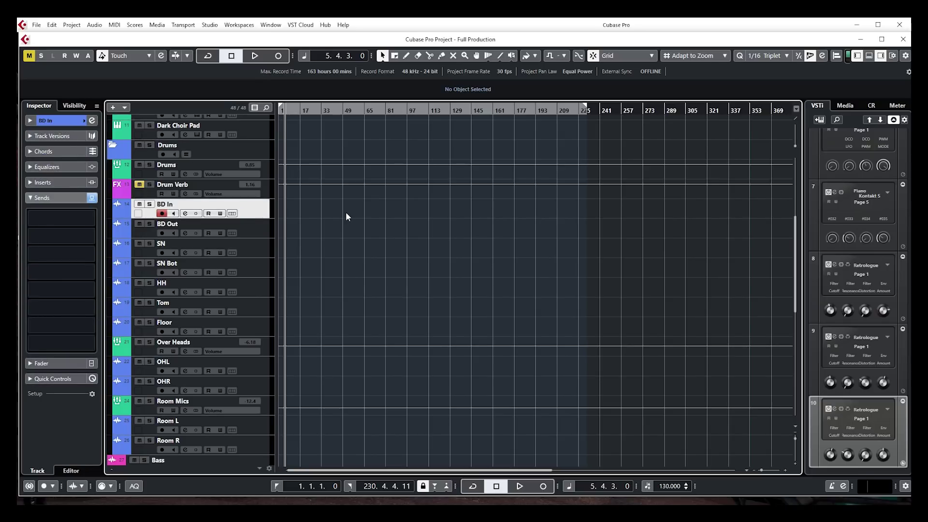
scroll(346, 212, down, 2)
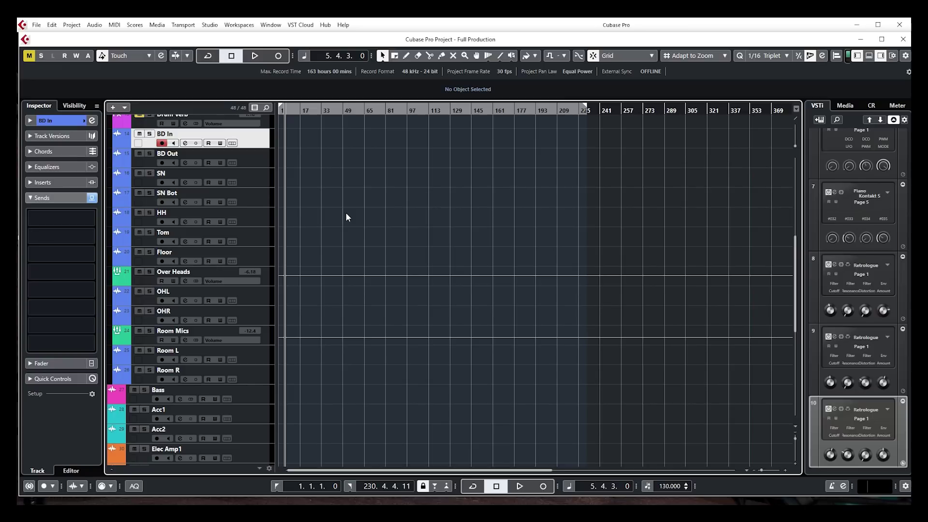
Review the Audio Connections inputs (Mono In 1–14, Stereo In), then bring up the MixConsole
key(F4)
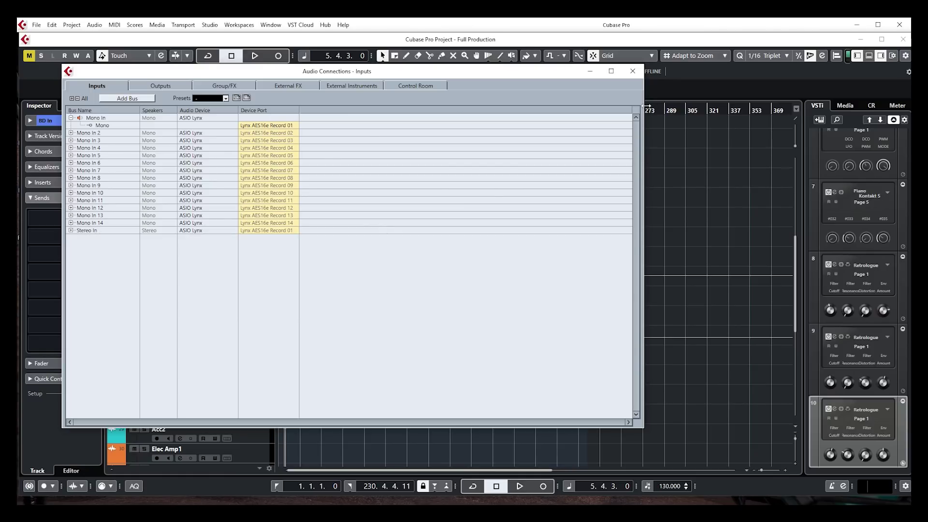
click(632, 71)
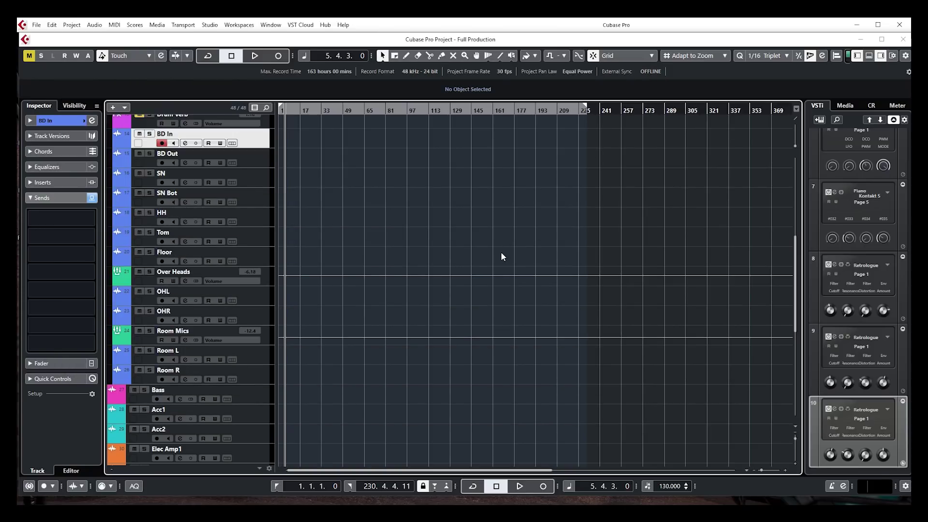
key(F3)
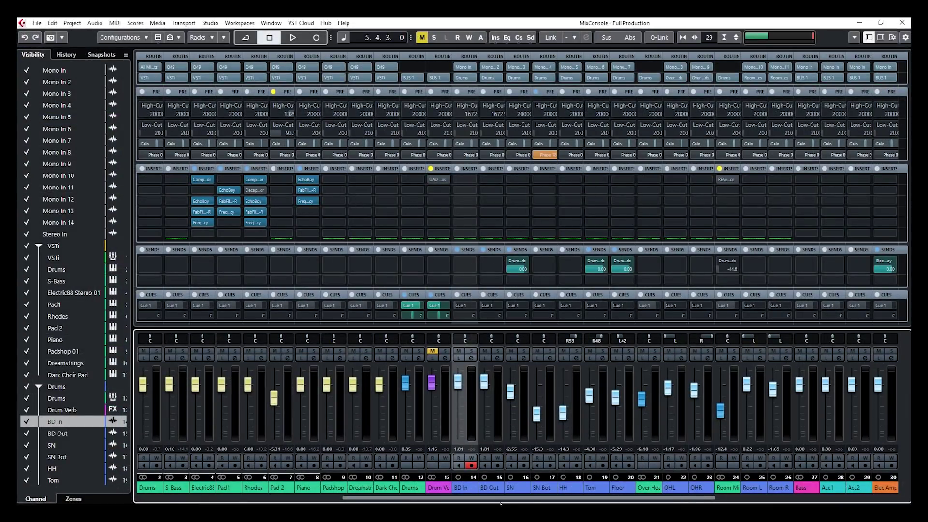
Compare the Mono In and Mono In 2 input assignments of the BD In and BD Out channels
scroll(560, 502, right, 6)
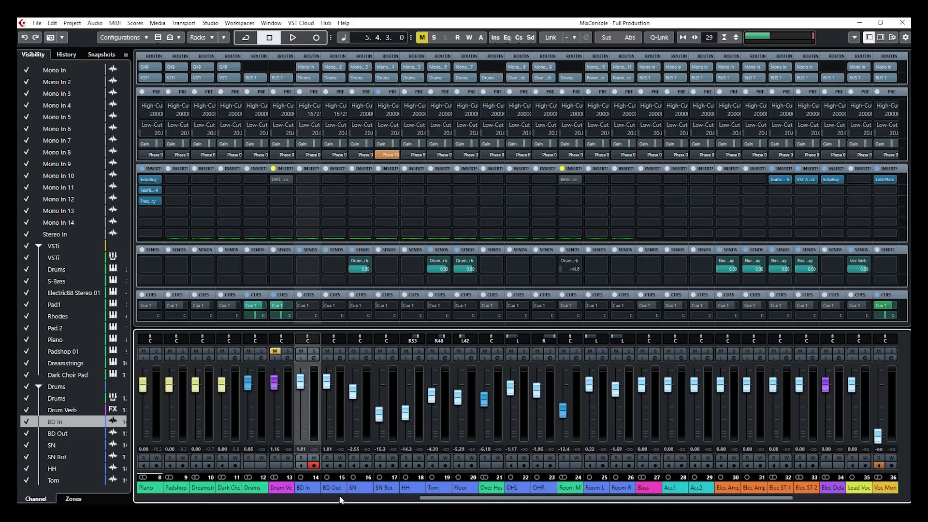
click(308, 68)
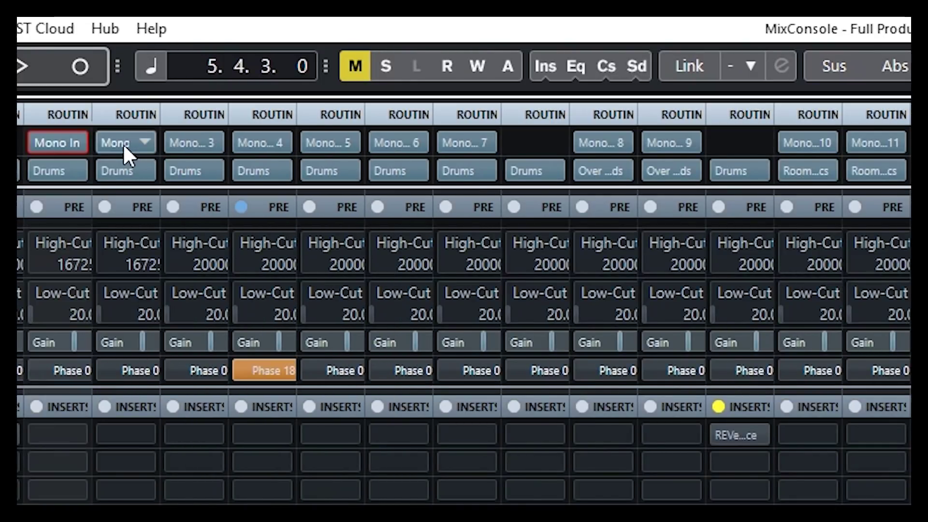
click(122, 143)
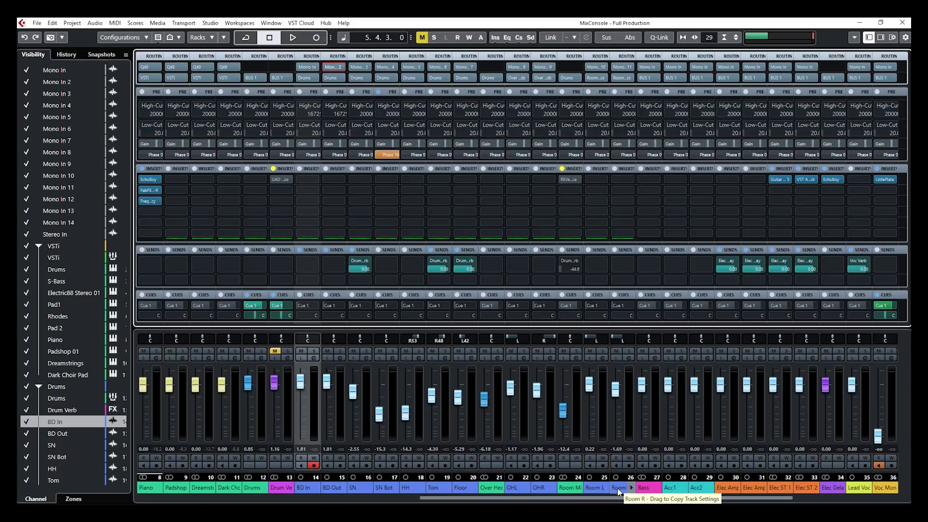
Return to the track list and step the selection from Bass through Acc2, Elec Amp1 and Elec Amp2
key(F3)
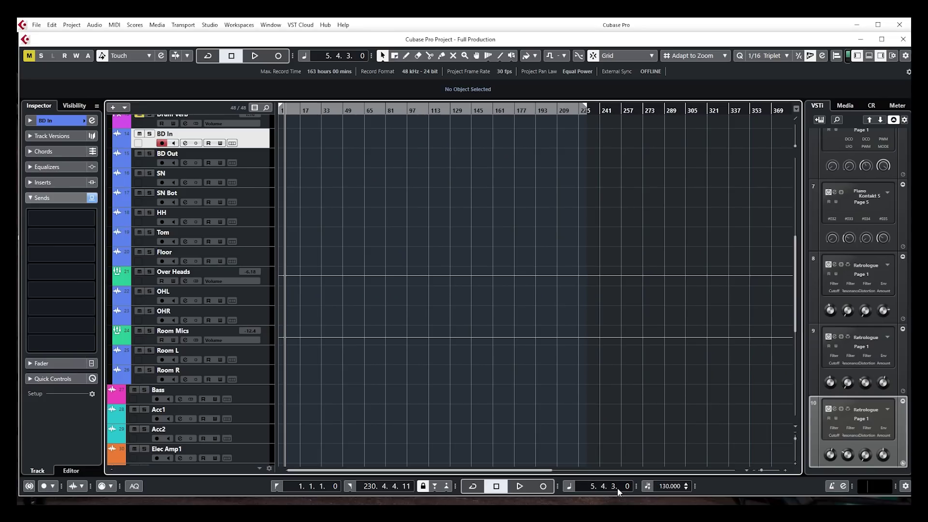
click(251, 392)
scroll(379, 388, down, 5)
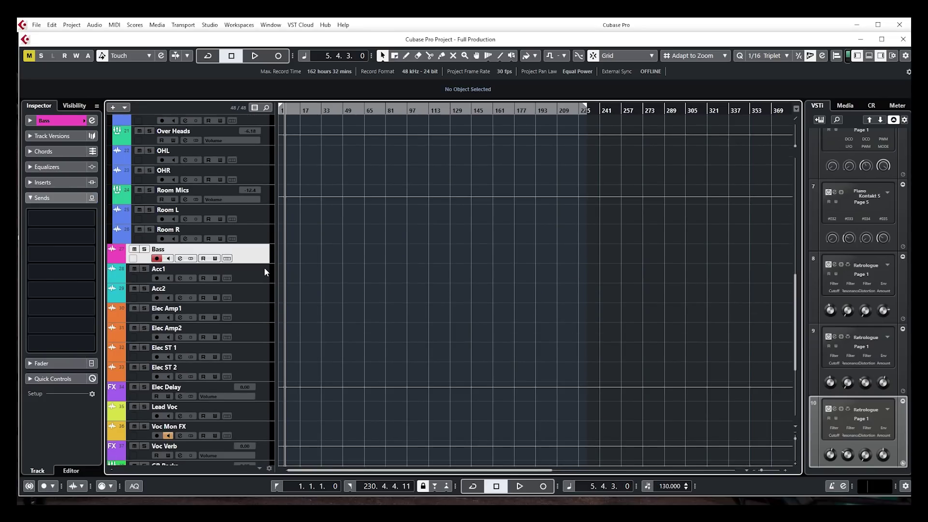
key(Down)
key(Down)
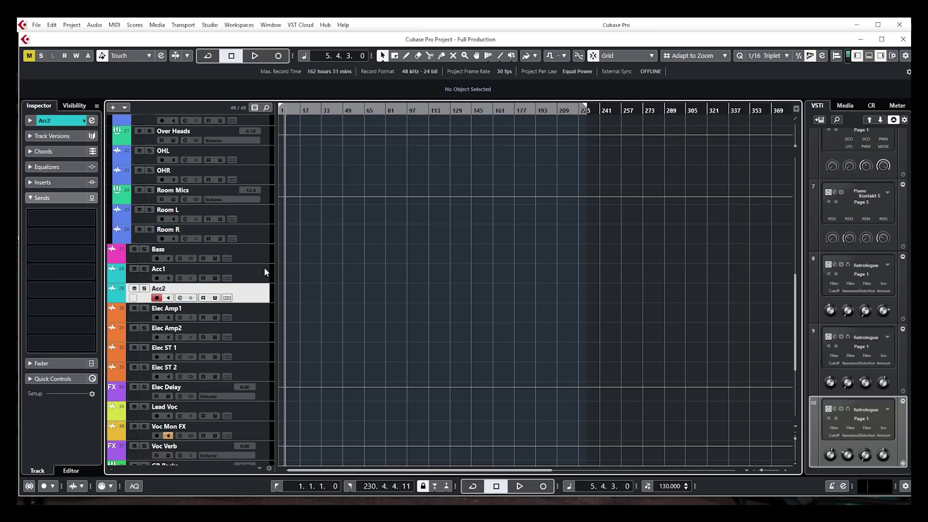
key(Down)
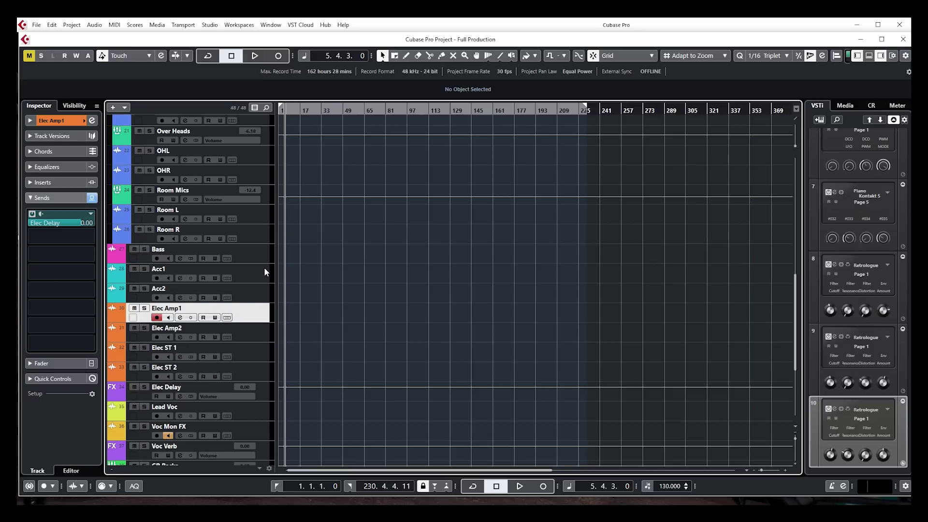
key(Down)
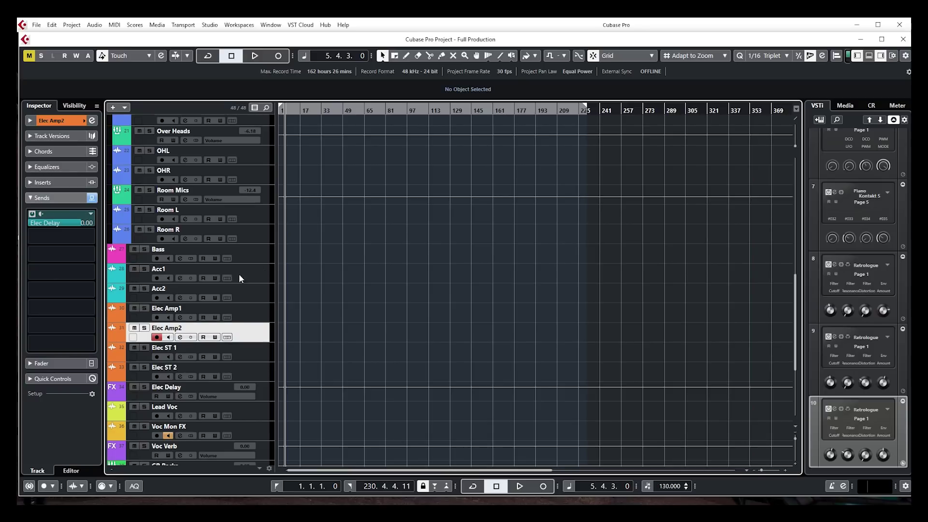
Select Elec Amp1, then select Elec ST 1 together with Elec ST 2
click(249, 305)
click(259, 360)
ctrl+click(259, 376)
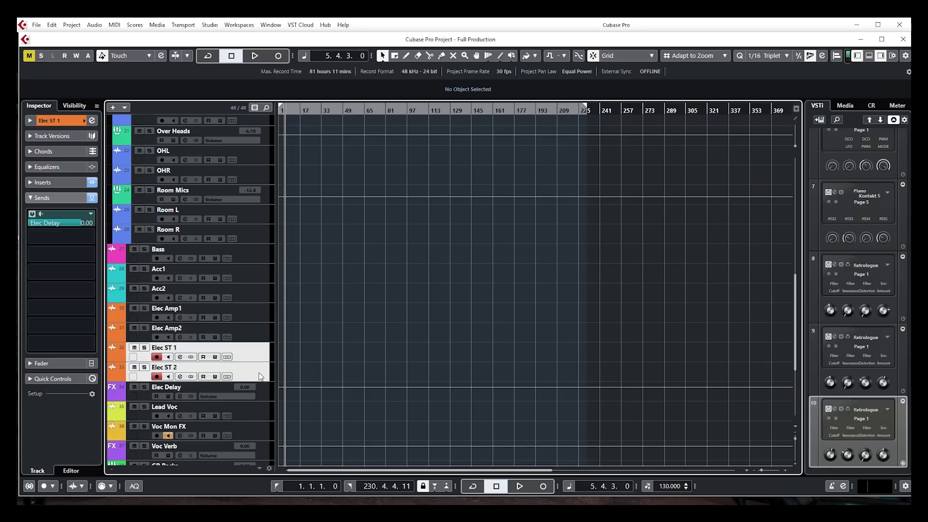
Show Elec ST 1's inserts and open and close its Guitar Rig 5 plugin
click(265, 359)
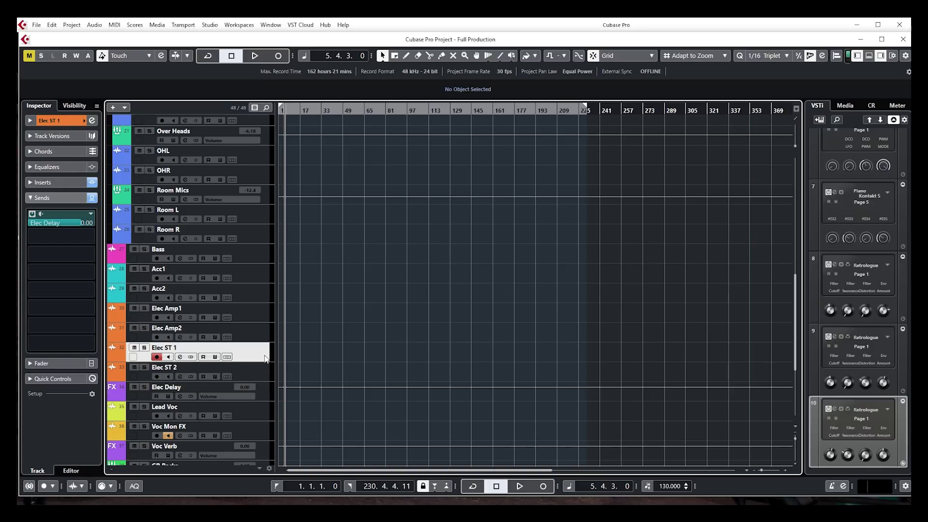
click(63, 182)
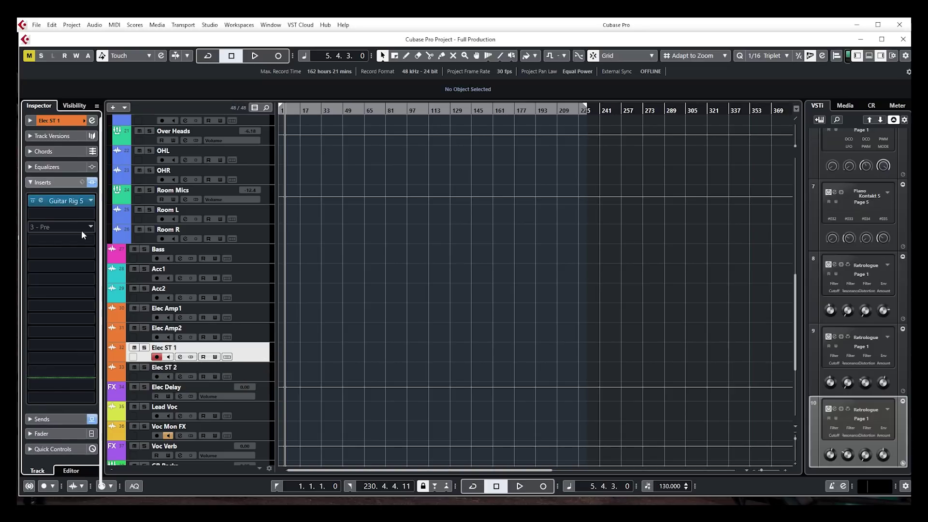
click(64, 201)
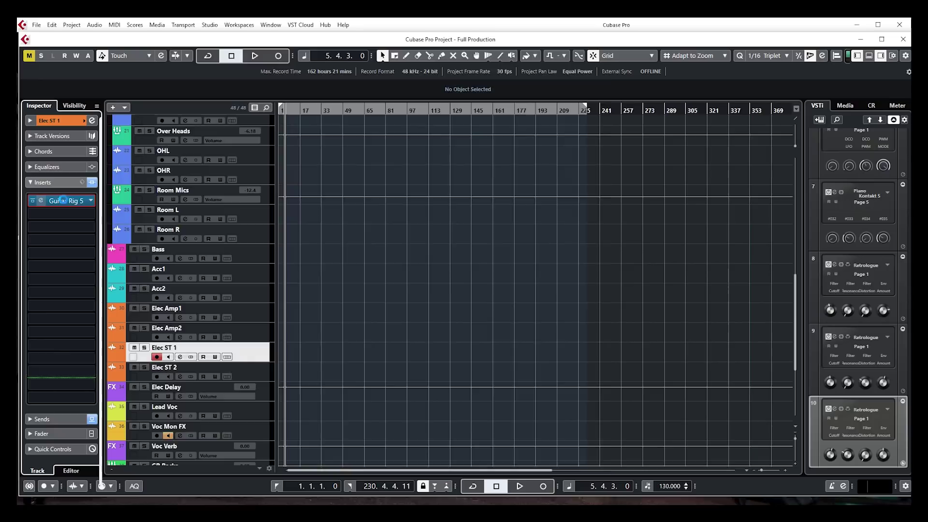
click(602, 60)
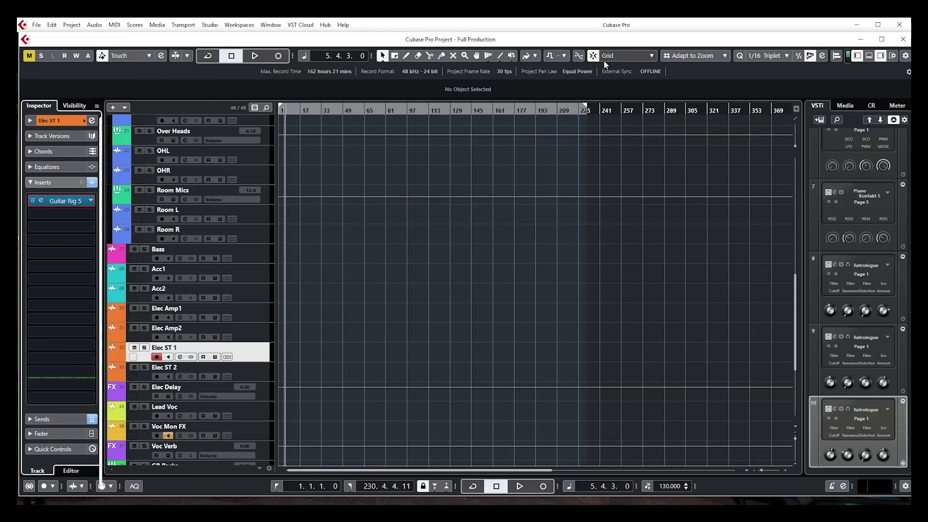
Open and close the VST Amp Rack insert on the Elec ST 2 track
click(254, 370)
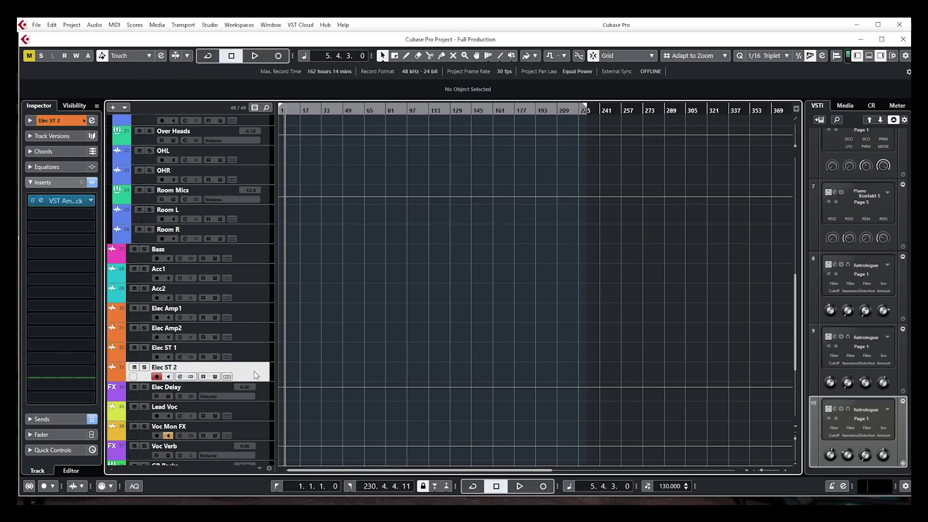
click(53, 201)
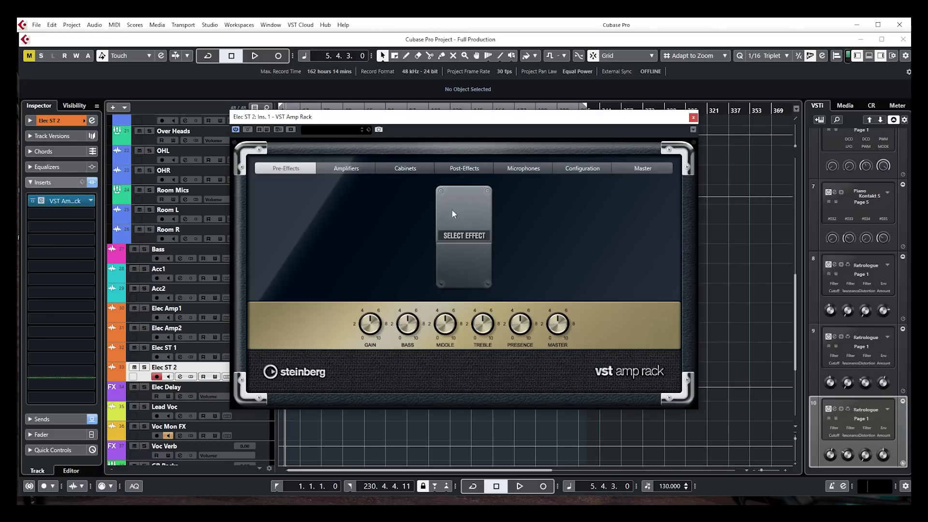
click(690, 117)
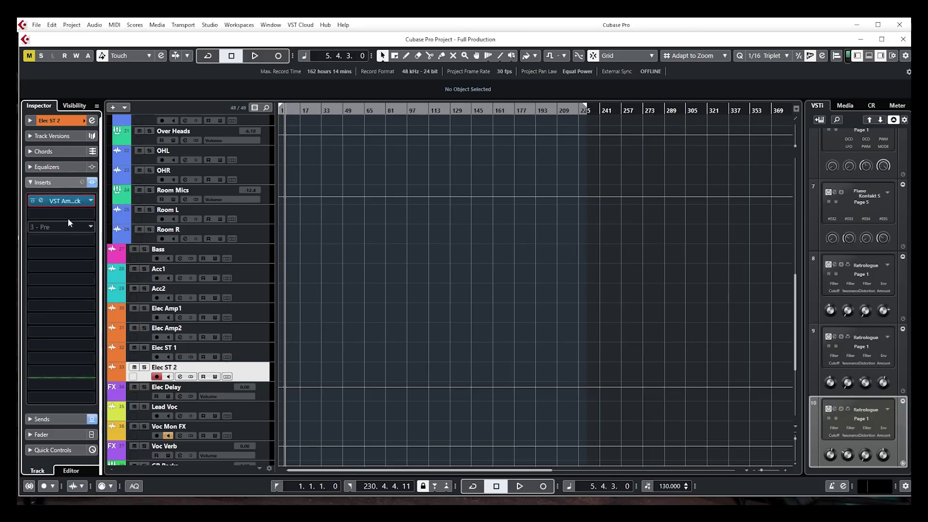
Compare the Elec ST 1 and Elec ST 2 inserts, then select the Elec Delay FX track
click(250, 356)
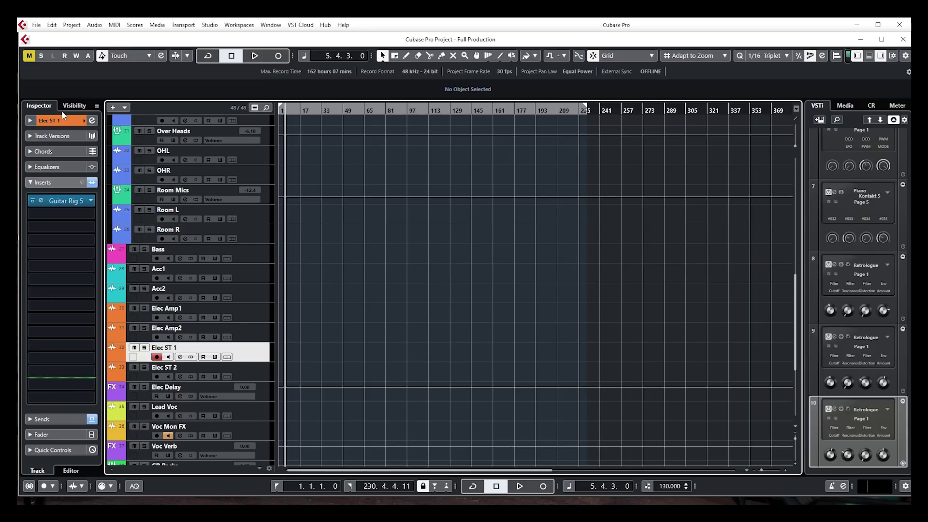
click(264, 371)
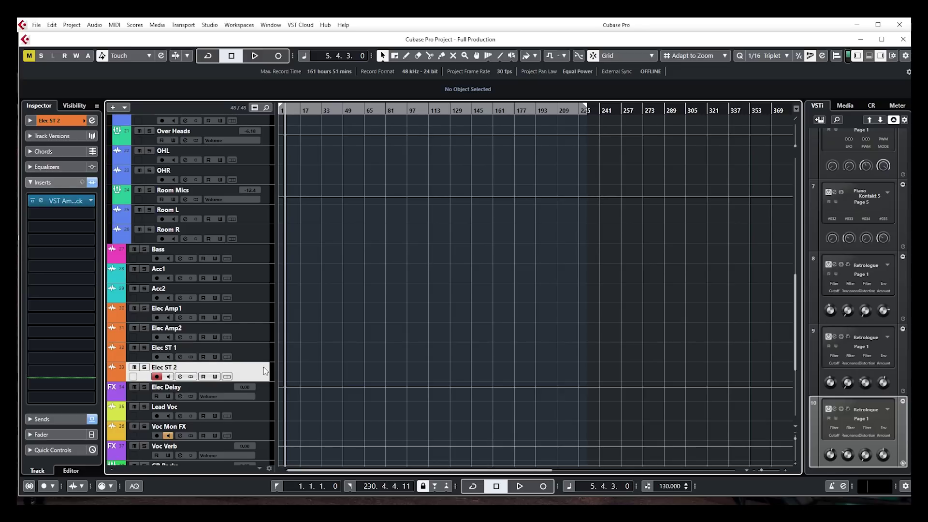
scroll(263, 367, down, 3)
click(261, 322)
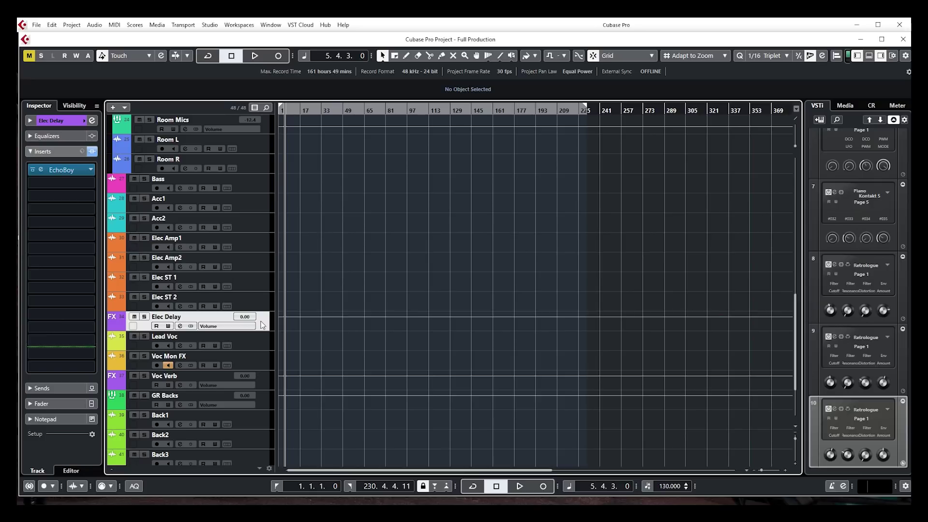
Check Elec Delay's EchoBoy plugin, then reselect the Elec ST 2 track
click(53, 170)
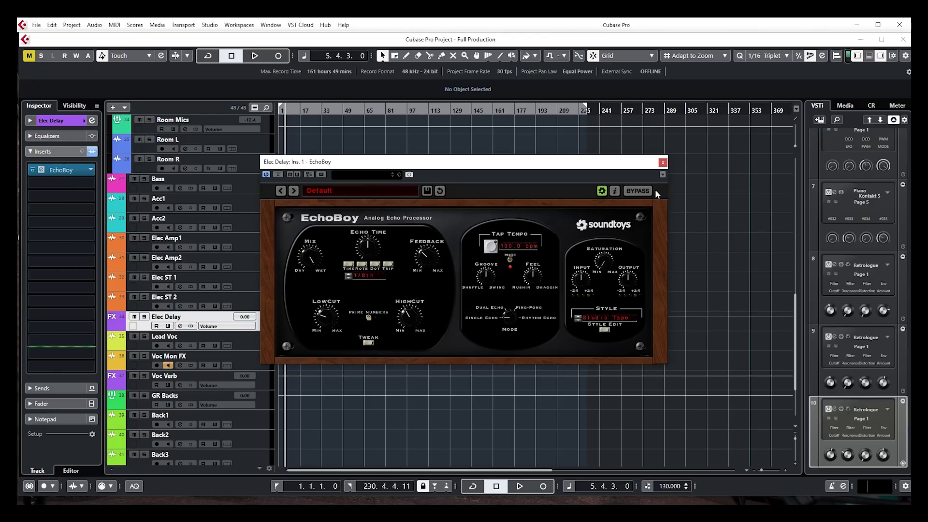
click(663, 162)
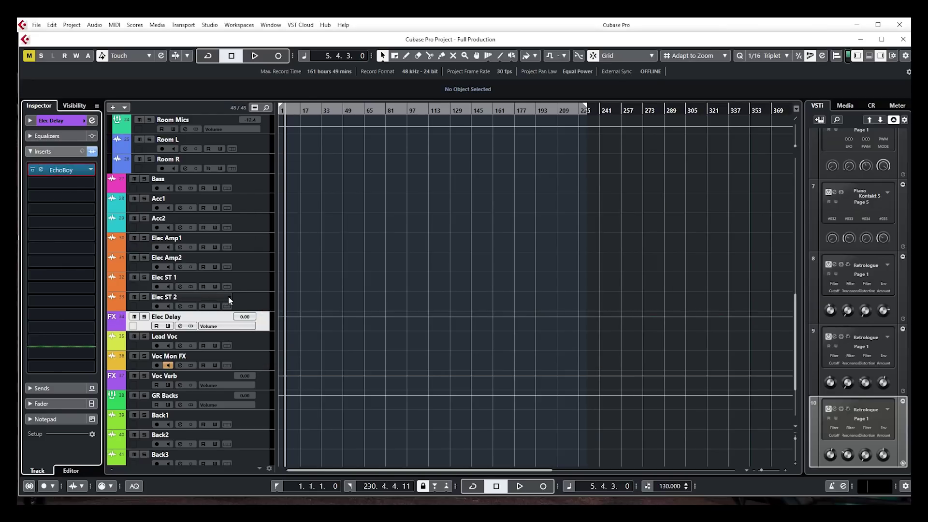
click(262, 307)
Show Elec Amp1's send to Elec Delay, then display Lead Voc's 0.00 send to Voc Verb
click(257, 237)
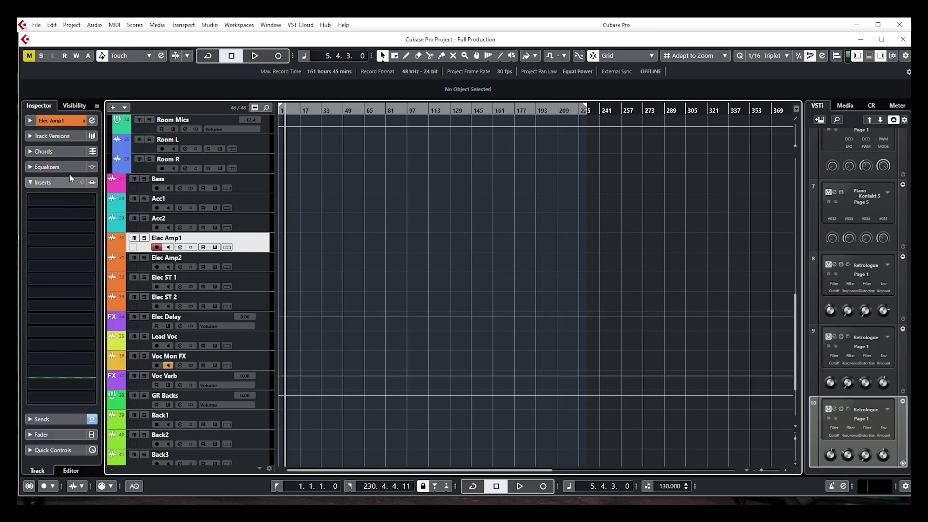
click(58, 419)
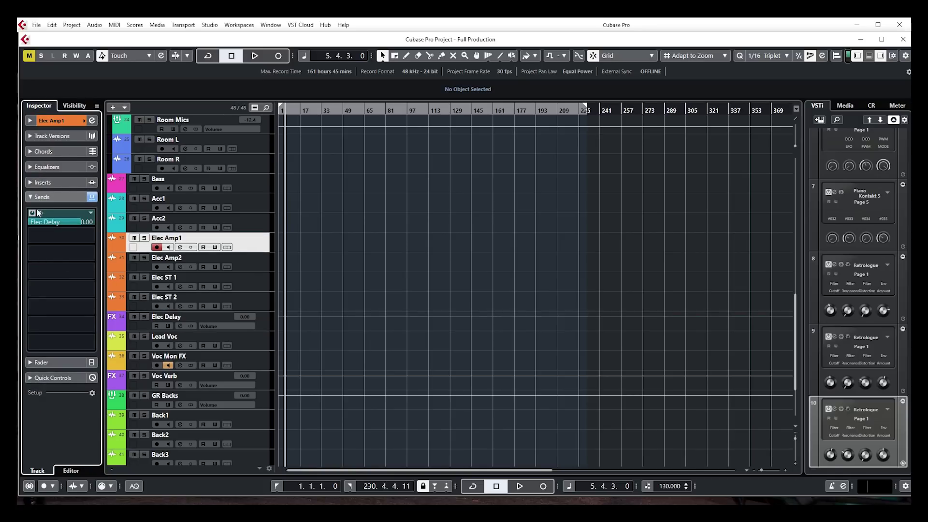
click(263, 323)
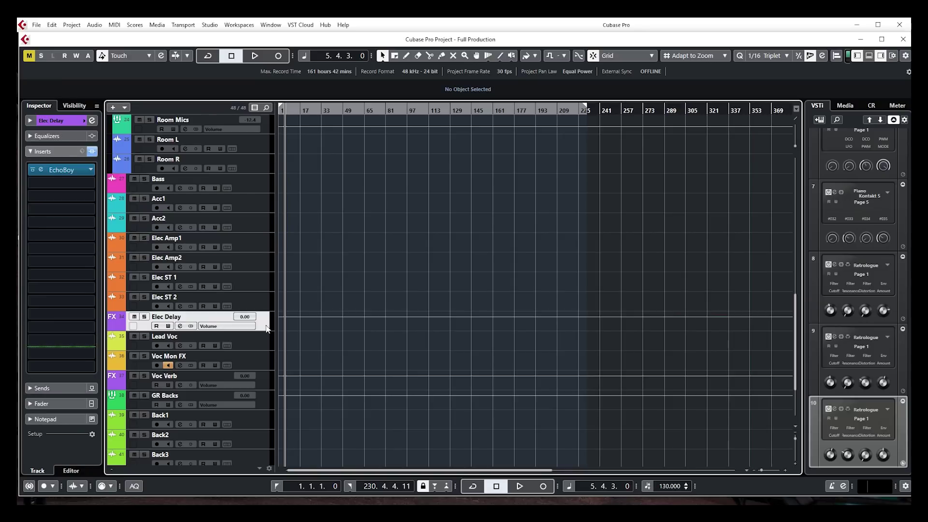
click(264, 345)
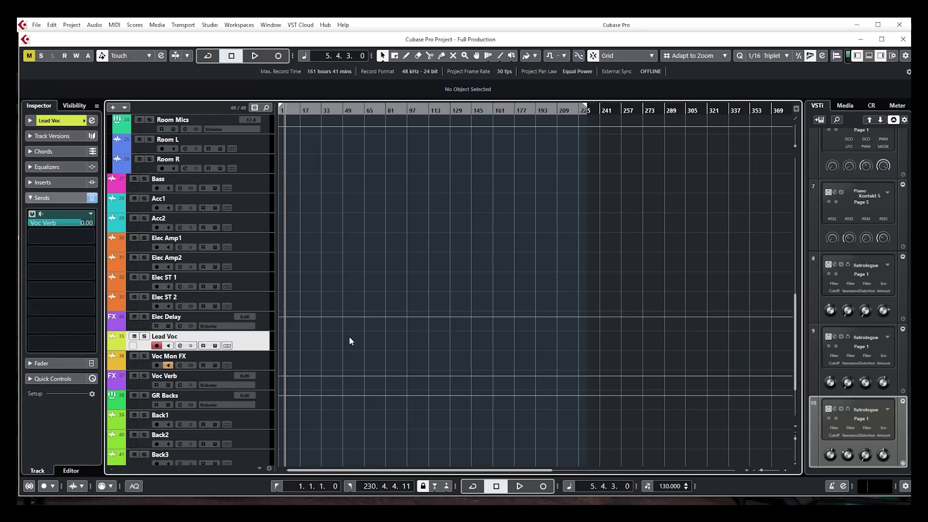
Inspect Voc Verb, Lead Voc and Voc Mon FX's LittlePlate insert, then open the MixConsole
scroll(351, 340, down, 3)
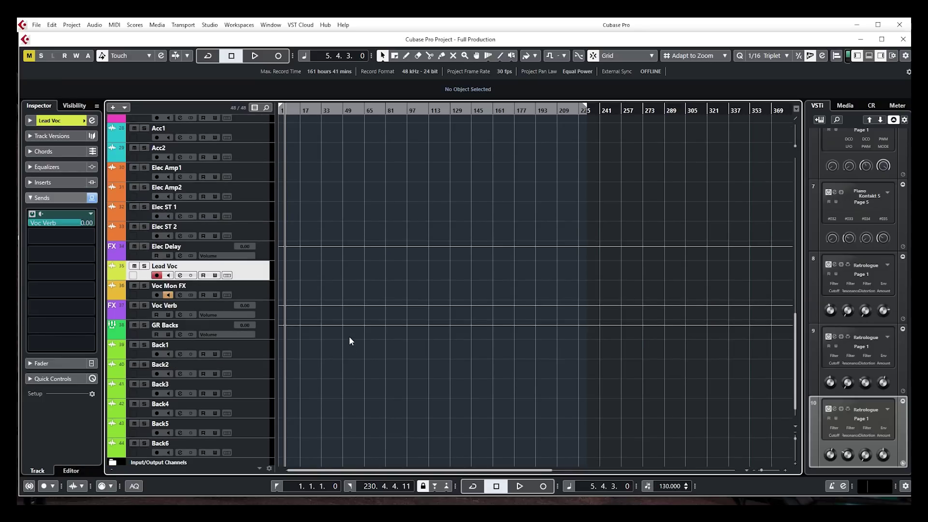
click(265, 311)
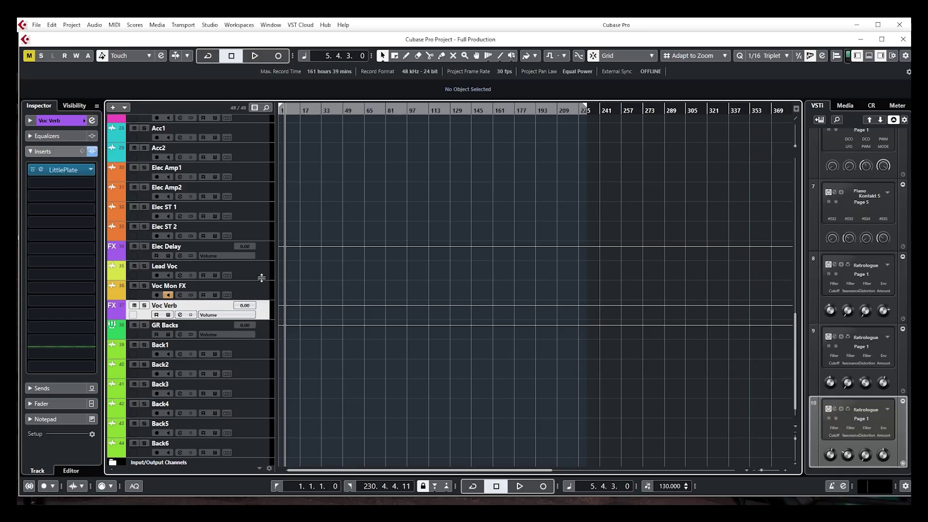
click(263, 279)
click(265, 295)
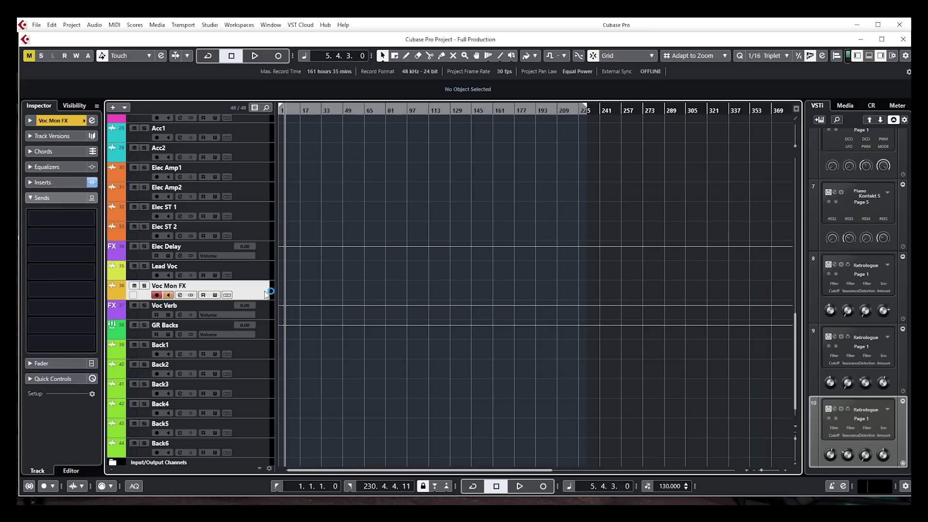
click(53, 182)
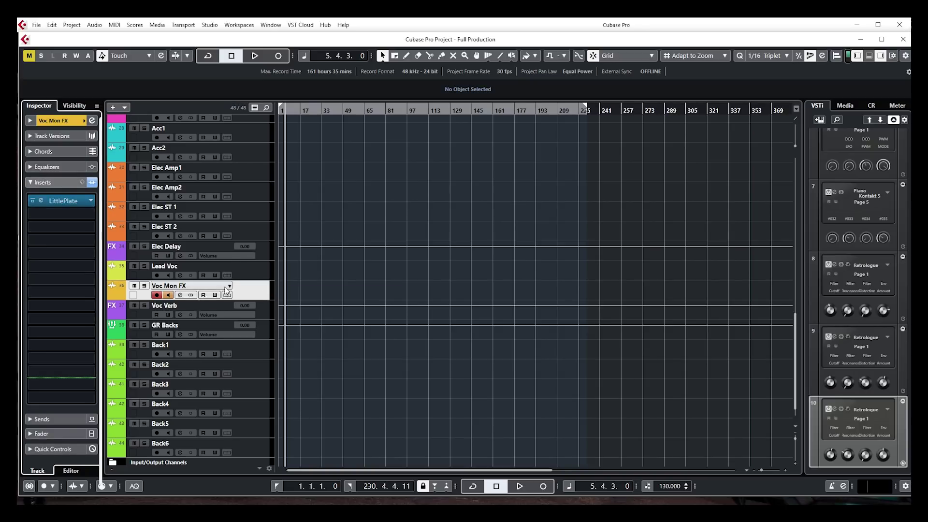
key(F3)
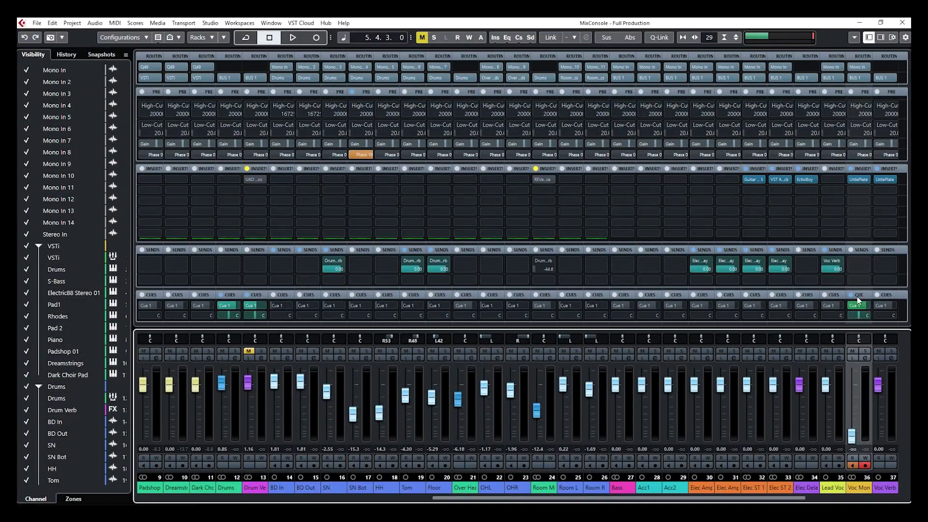
Close the MixConsole with F3 to get back to the Full Production track list
key(F3)
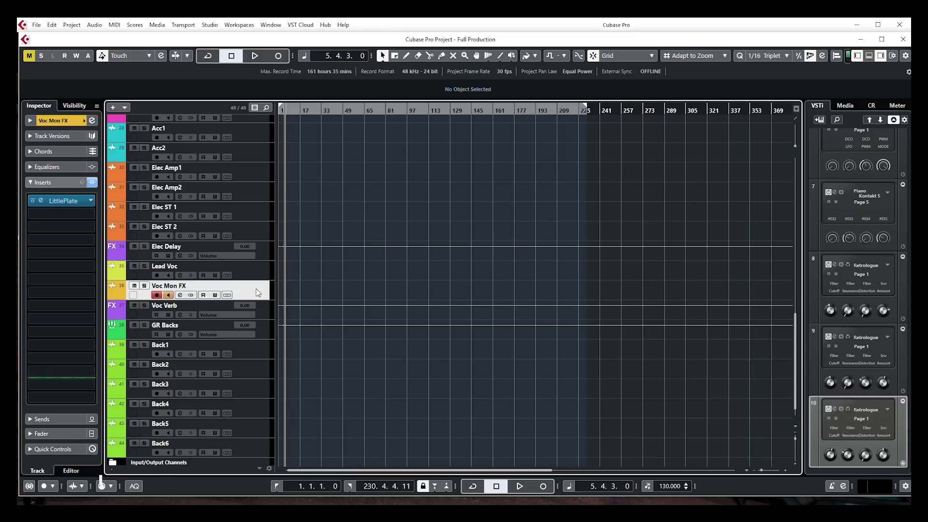
Select the GR Backs group and Back1 track to check the LittlePlate insert, then scroll to the top
click(266, 332)
scroll(259, 348, down, 1)
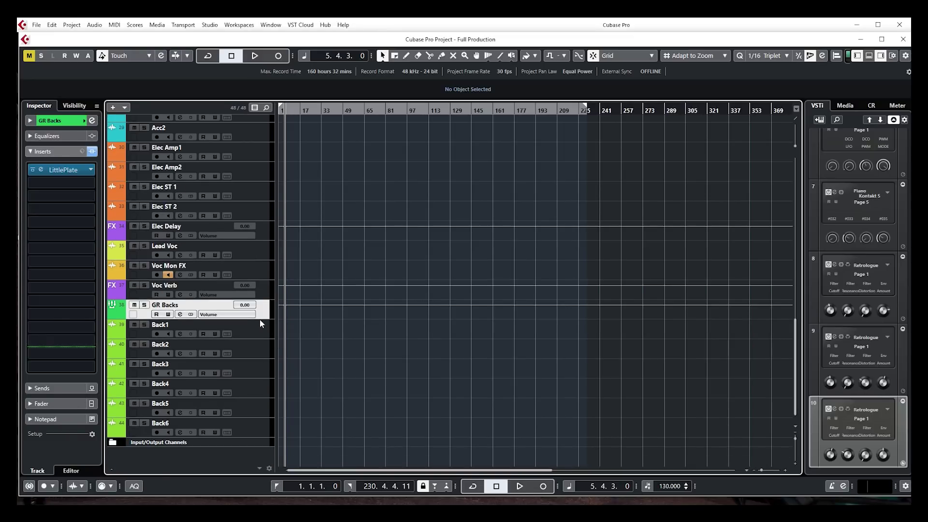
click(248, 332)
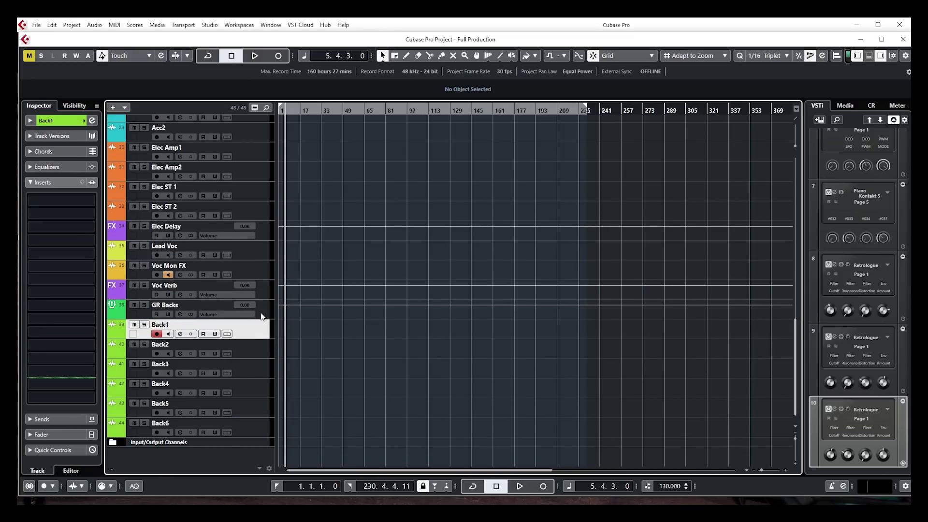
click(261, 317)
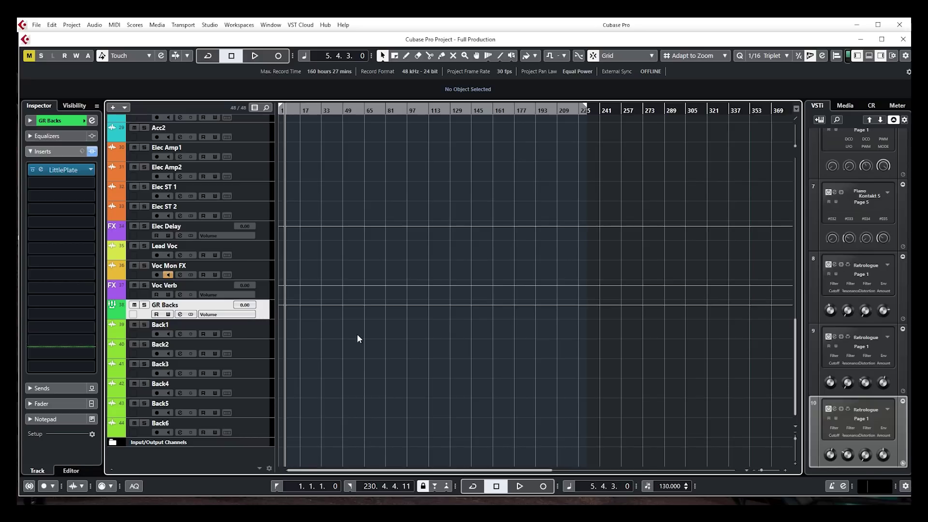
scroll(410, 334, up, 10)
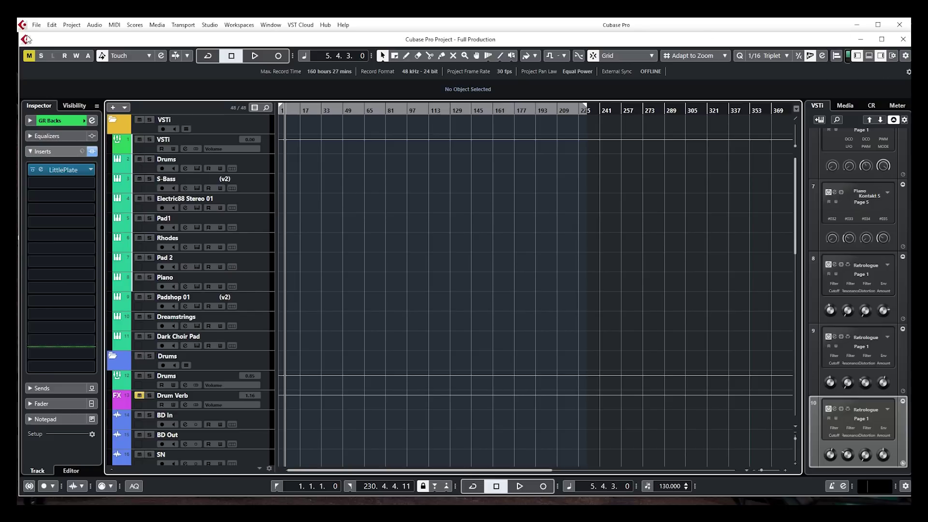
Close Full Production without saving and start a new project
click(904, 40)
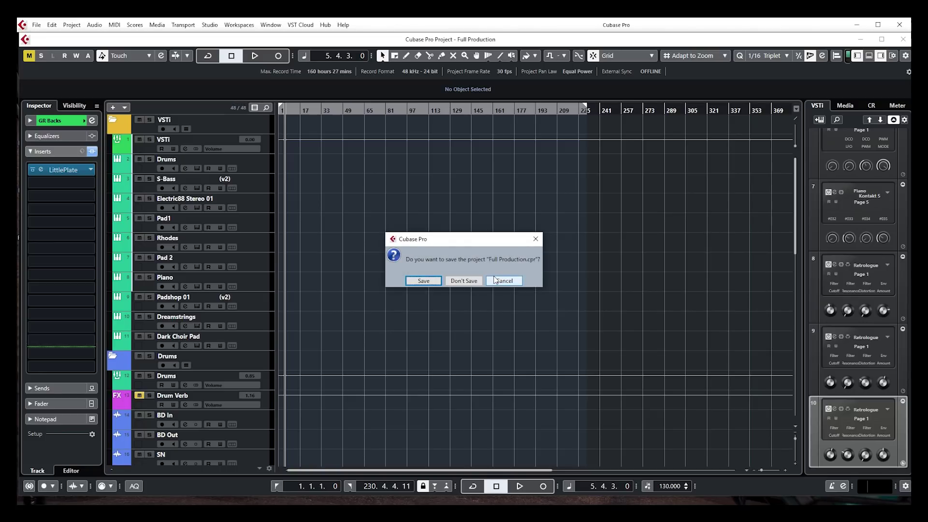
click(464, 281)
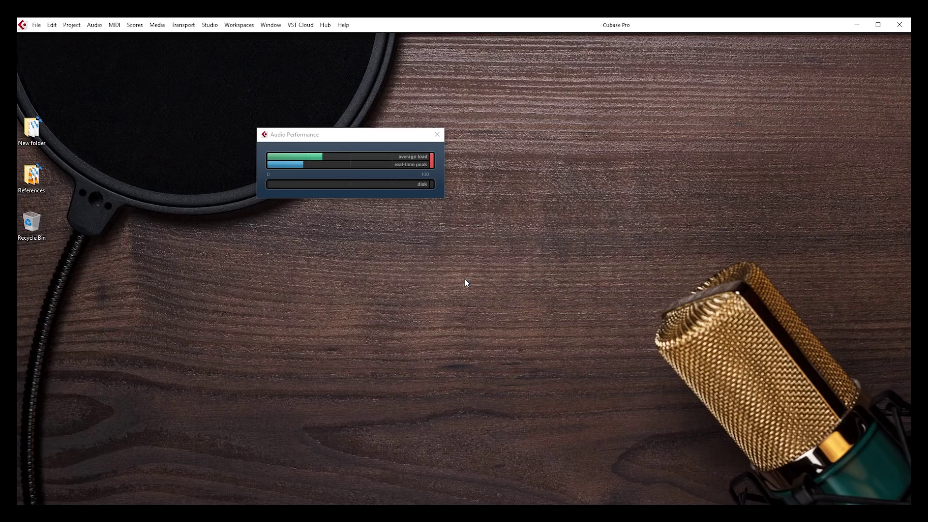
click(38, 27)
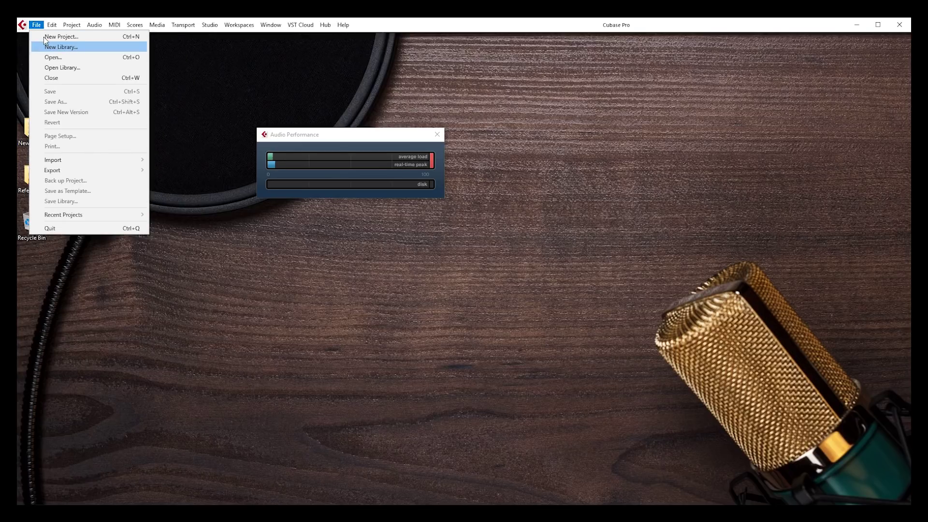
click(44, 37)
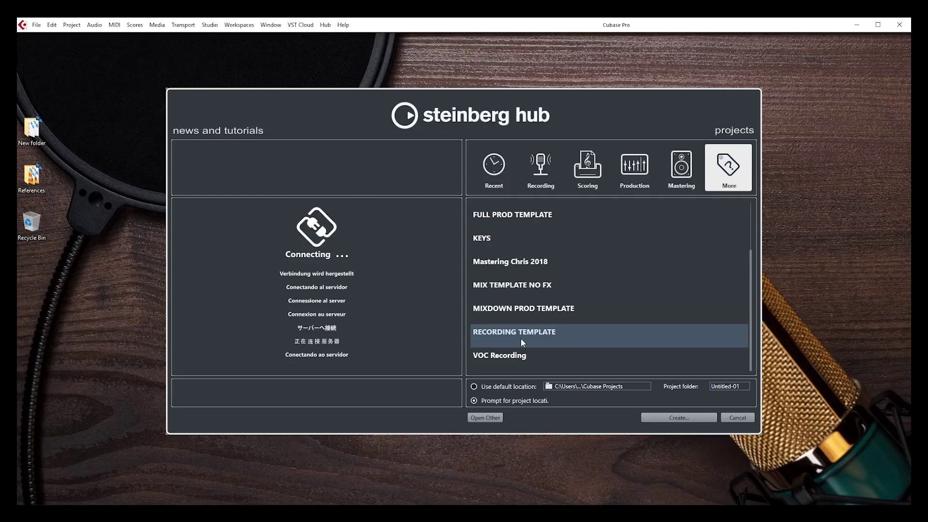
Create the project from RECORDING TEMPLATE in a new folder named 'test'
click(673, 416)
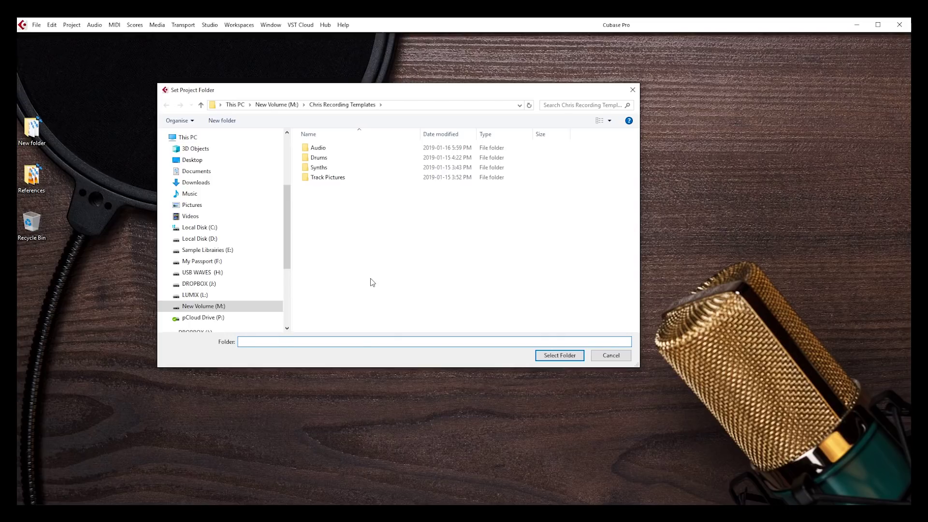
click(222, 120)
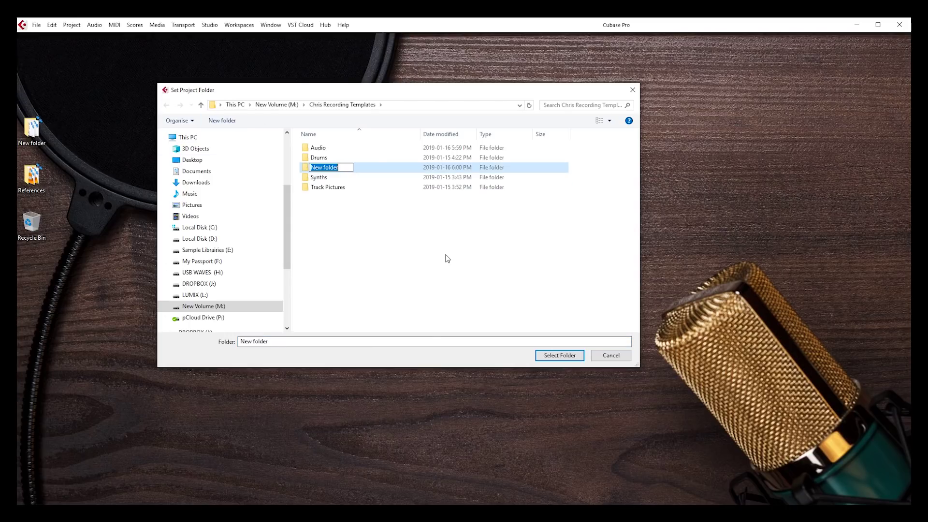
text(test)
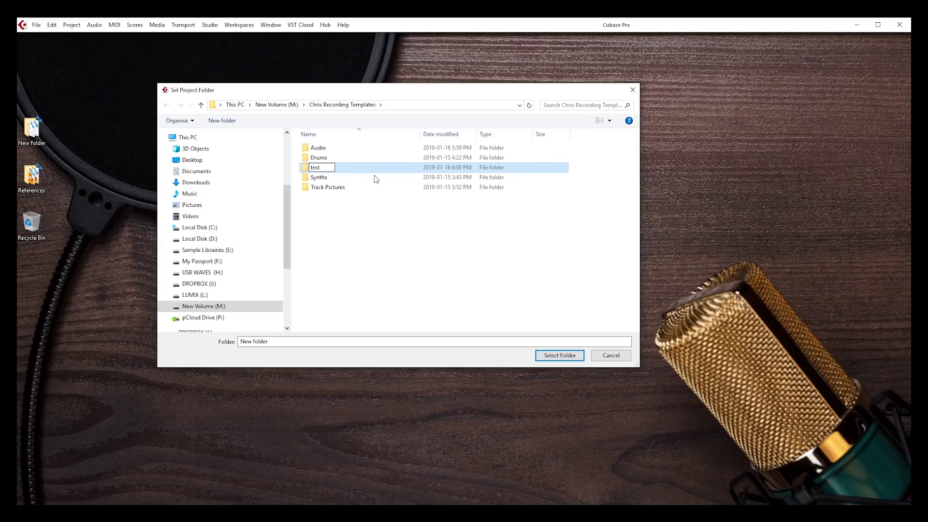
key(Return)
double_click(375, 177)
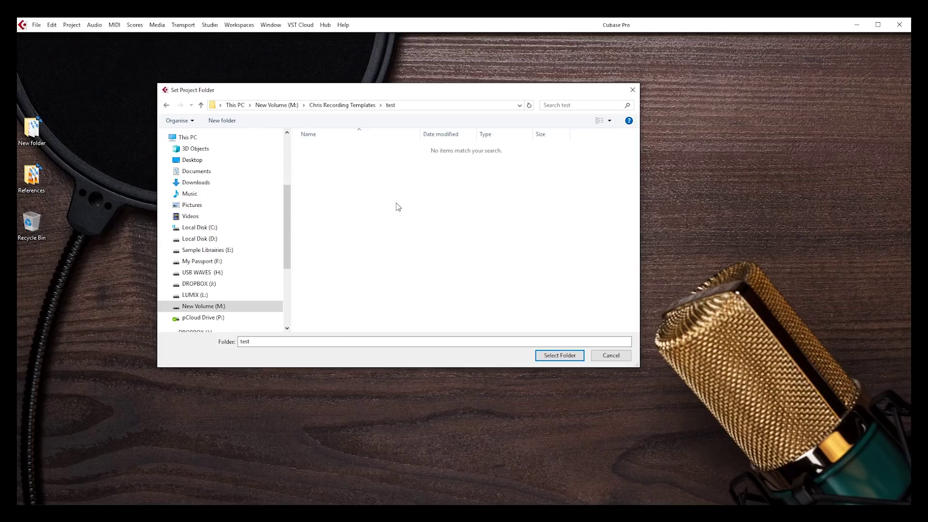
click(563, 356)
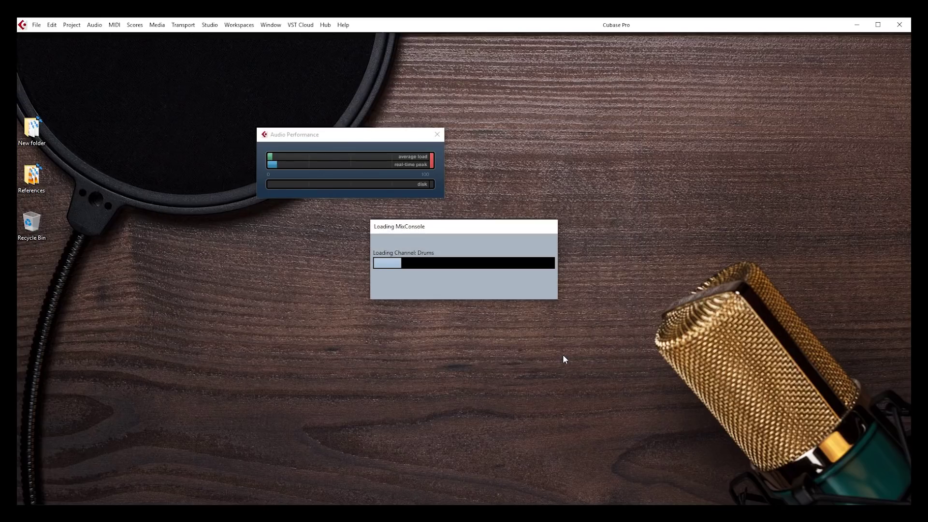